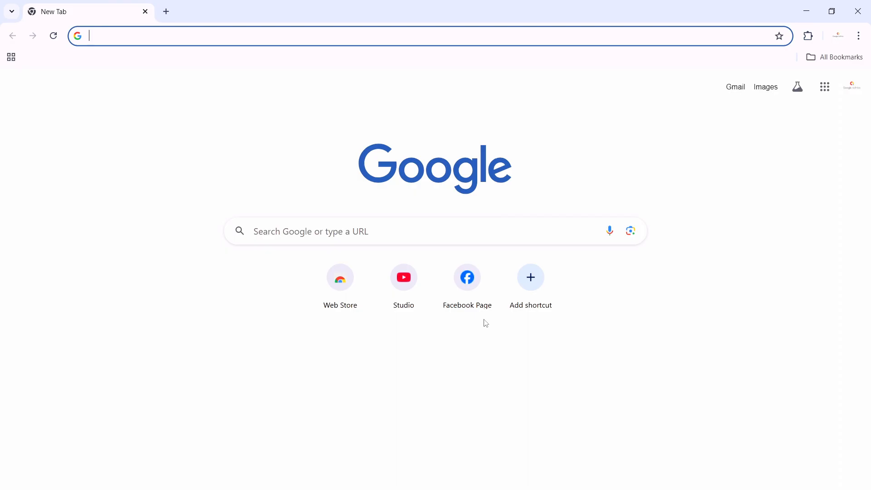
Open Facebook from the browser shortcut and go to the list of Pages you manage
{"action": "left_click", "coordinate": [471, 294]}
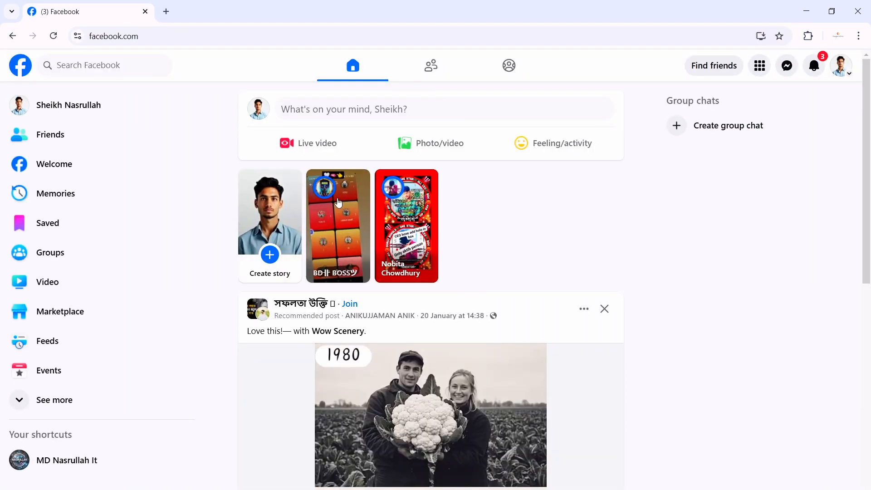
{"action": "scroll", "coordinate": [347, 253], "scroll_direction": "down", "scroll_amount": 2}
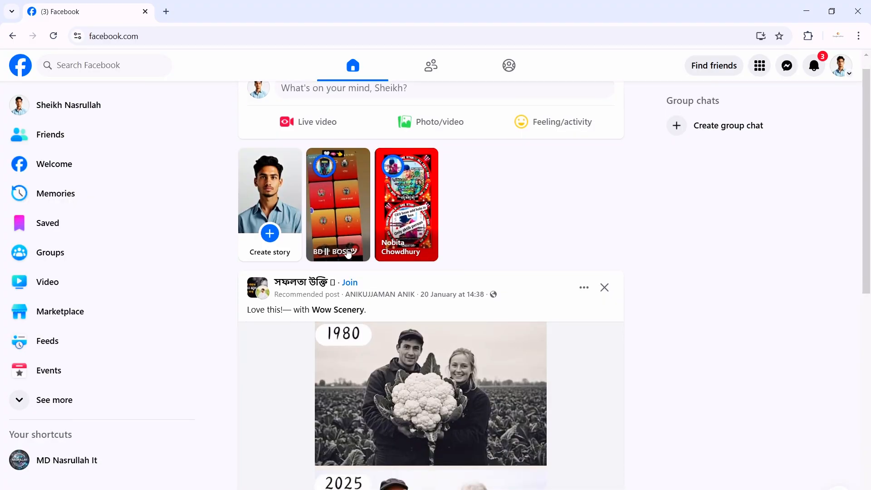
{"action": "scroll", "coordinate": [349, 254], "scroll_direction": "up", "scroll_amount": 2}
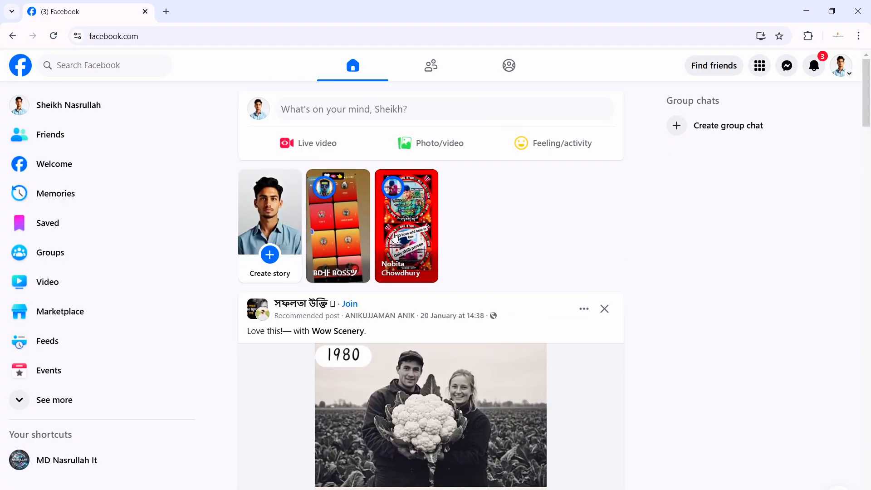
{"action": "left_click", "coordinate": [761, 71]}
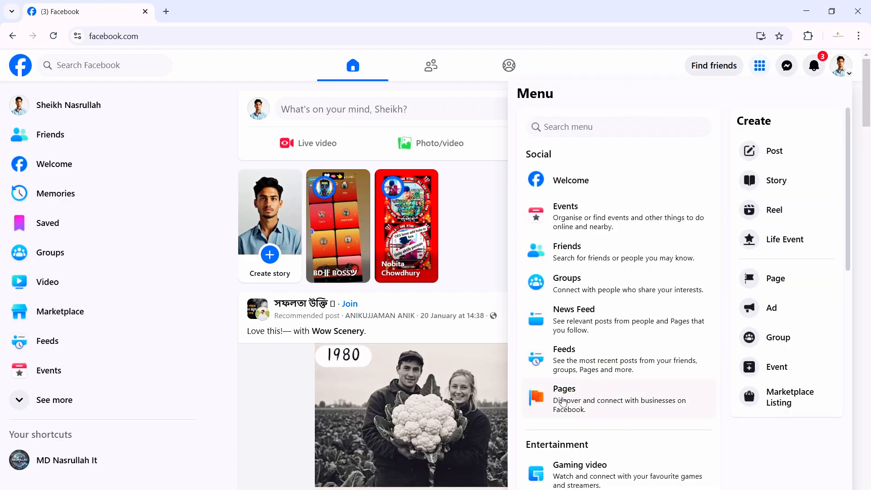
{"action": "left_click", "coordinate": [563, 401]}
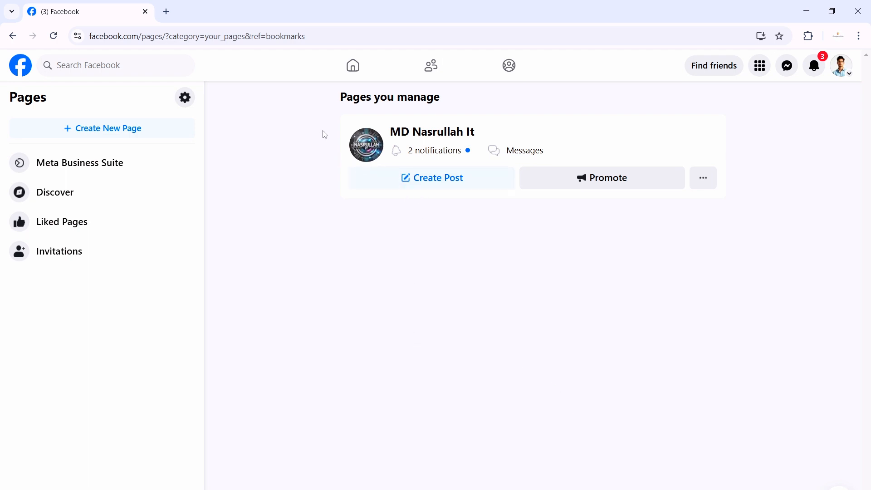
{"action": "left_click_drag", "start_coordinate": [325, 128], "coordinate": [560, 167]}
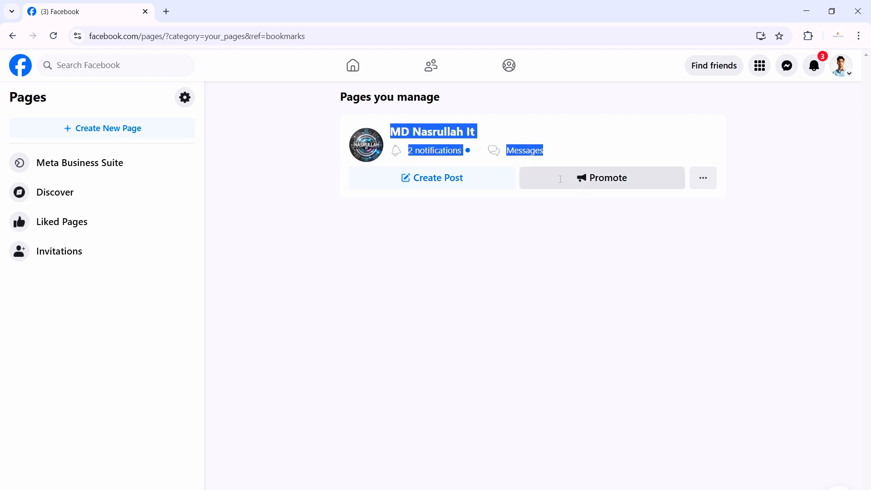
{"action": "mouse_move", "coordinate": [363, 154]}
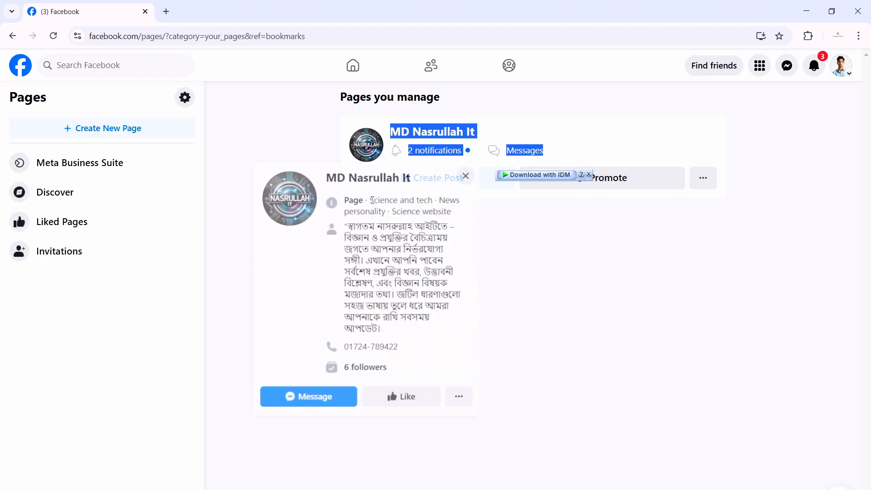
{"action": "left_click", "coordinate": [586, 250]}
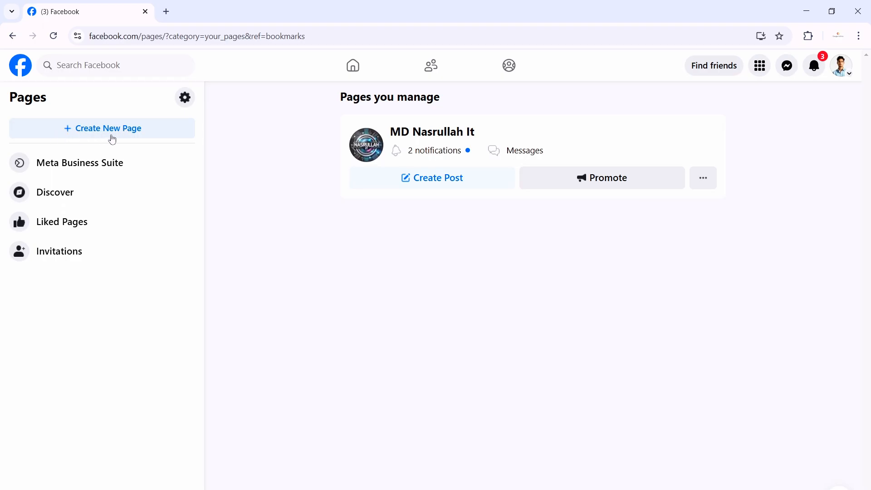
Start creating a new Page and enter the owner's name as the Page name
{"action": "left_click", "coordinate": [83, 132]}
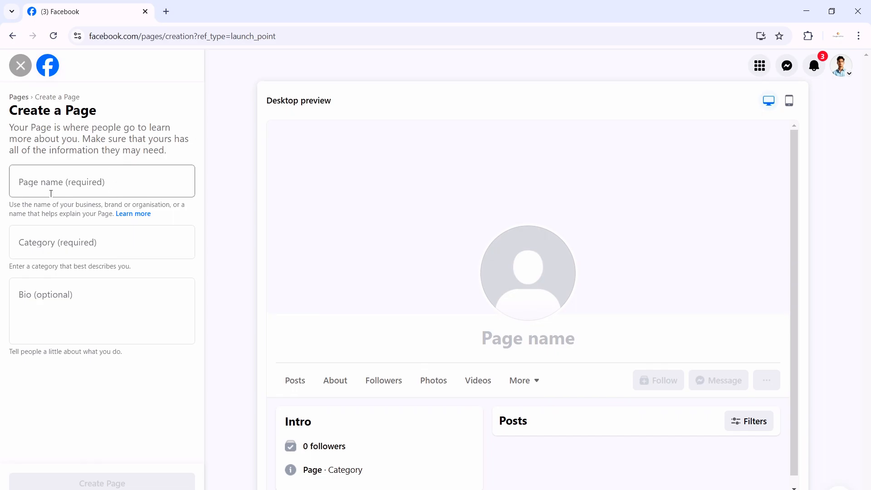
{"action": "left_click_drag", "start_coordinate": [9, 111], "coordinate": [95, 114]}
{"action": "left_click", "coordinate": [66, 184]}
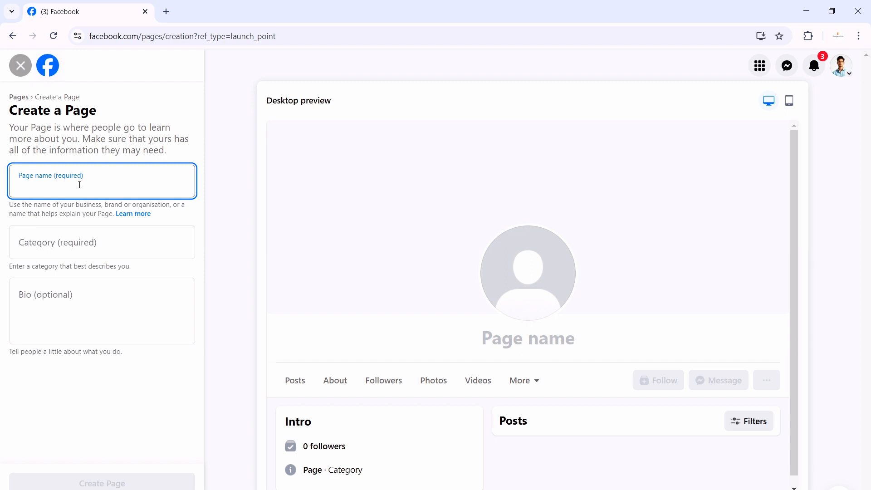
{"action": "type", "text": "nasr"}
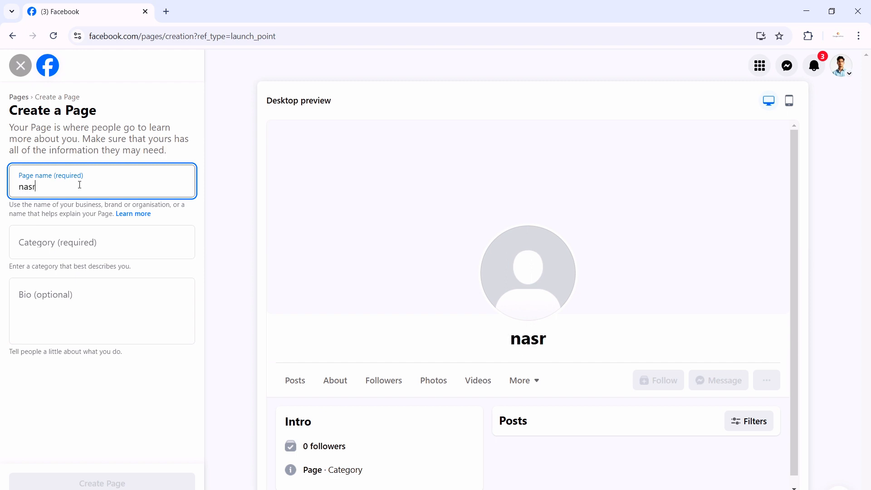
{"action": "type", "text": "ullah"}
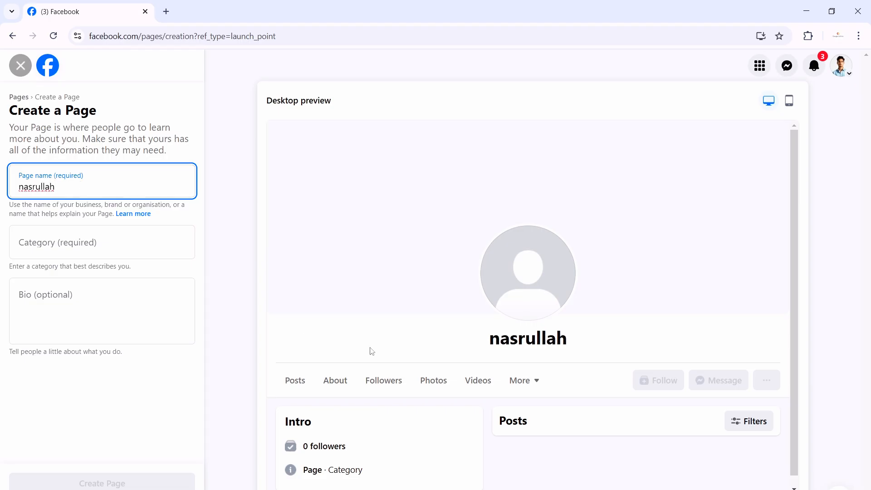
{"action": "left_click", "coordinate": [558, 345]}
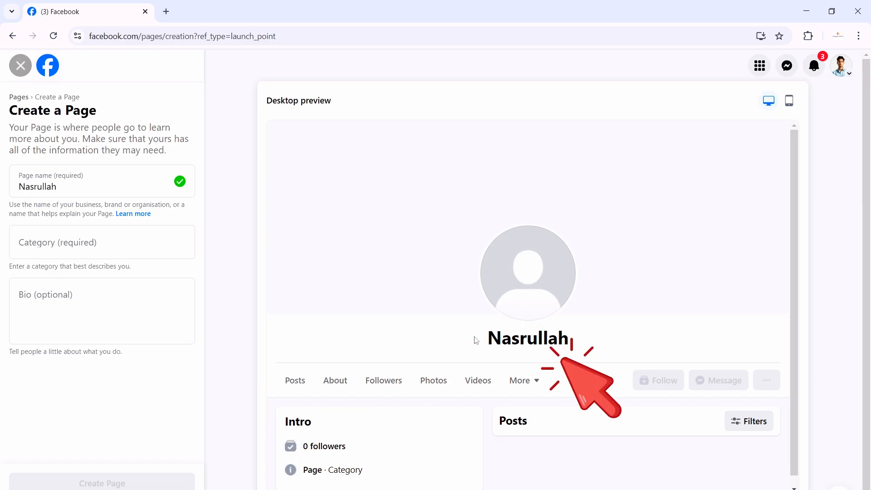
Set the Page's categories to Science and tech, News personality and Clothing shop
{"action": "left_click", "coordinate": [42, 247]}
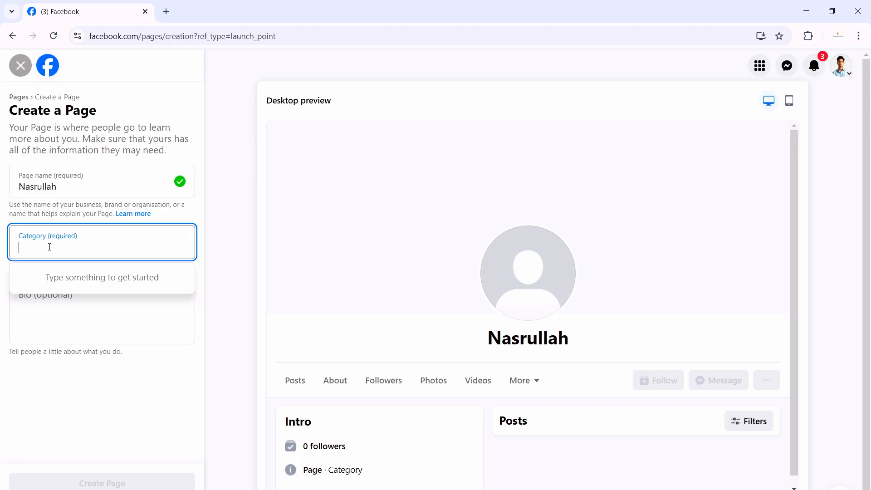
{"action": "type", "text": "scince"}
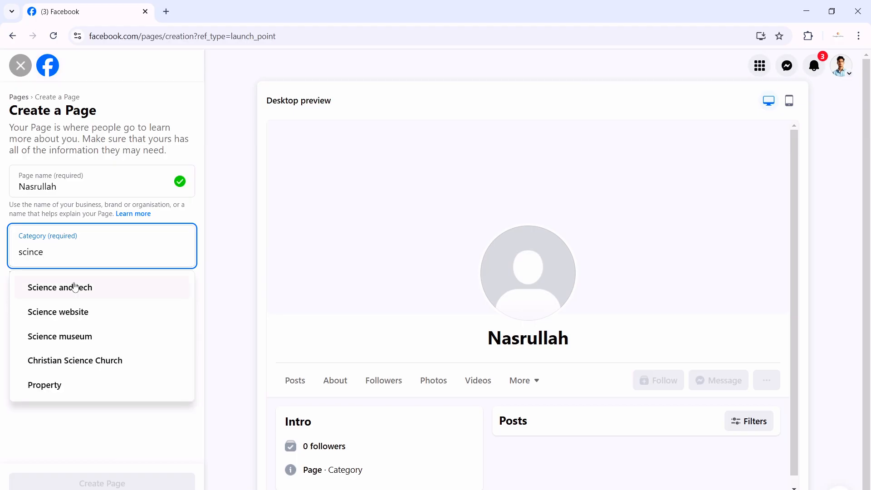
{"action": "left_click", "coordinate": [75, 287]}
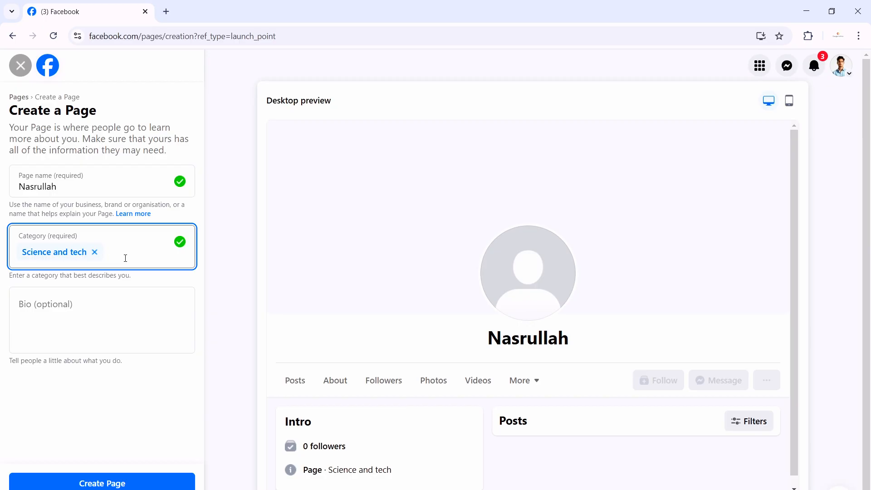
{"action": "type", "text": "news"}
{"action": "left_click", "coordinate": [89, 340]}
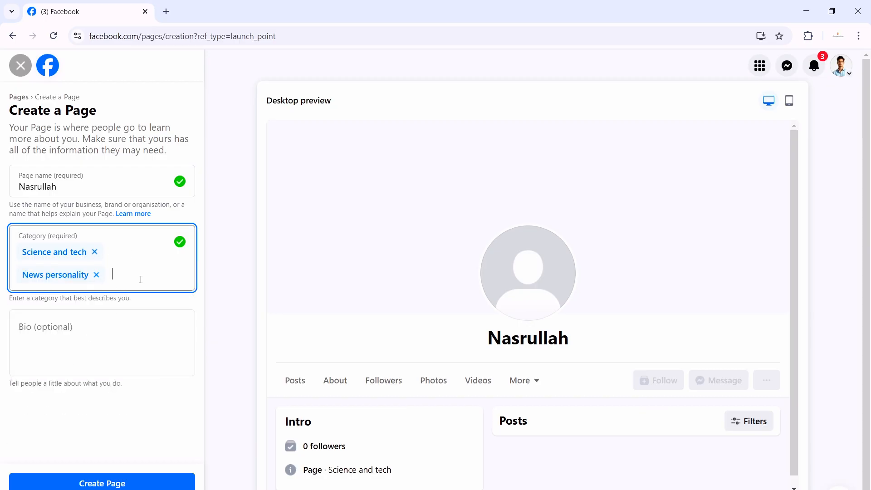
{"action": "type", "text": "new"}
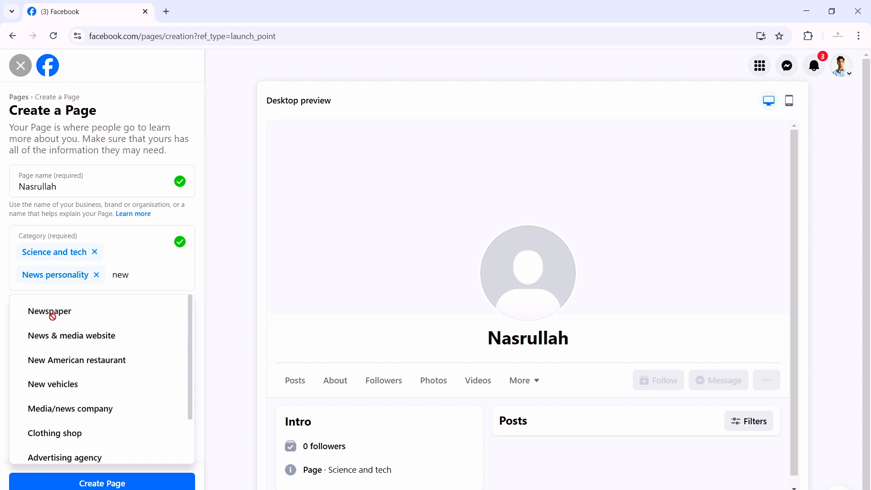
{"action": "left_click", "coordinate": [86, 432]}
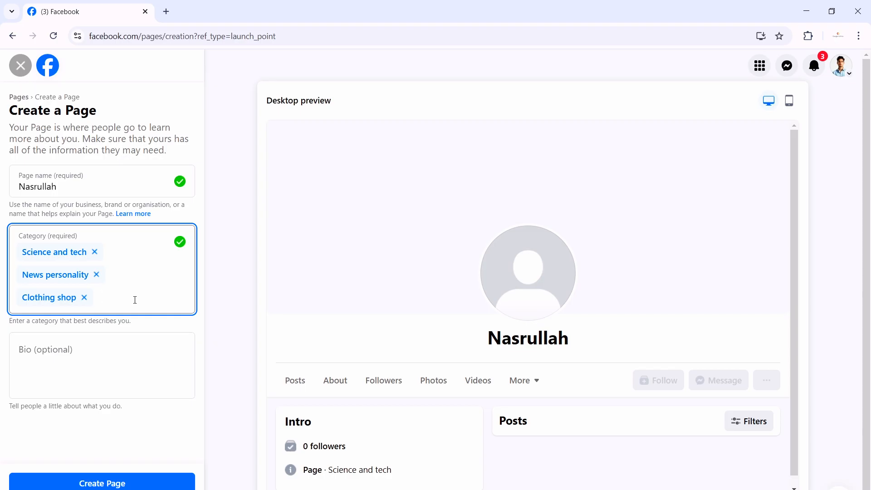
Try adding Middle School as a fourth Page category and remove it again
{"action": "type", "text": "sc"}
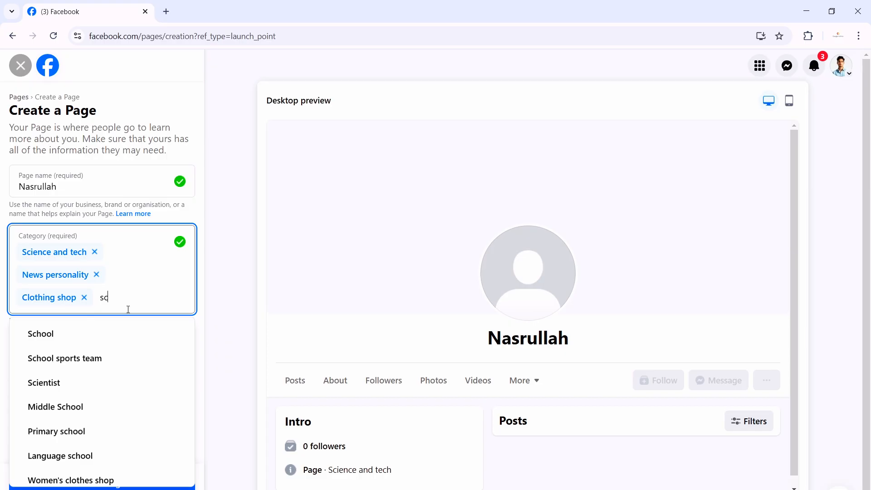
{"action": "left_click", "coordinate": [76, 406]}
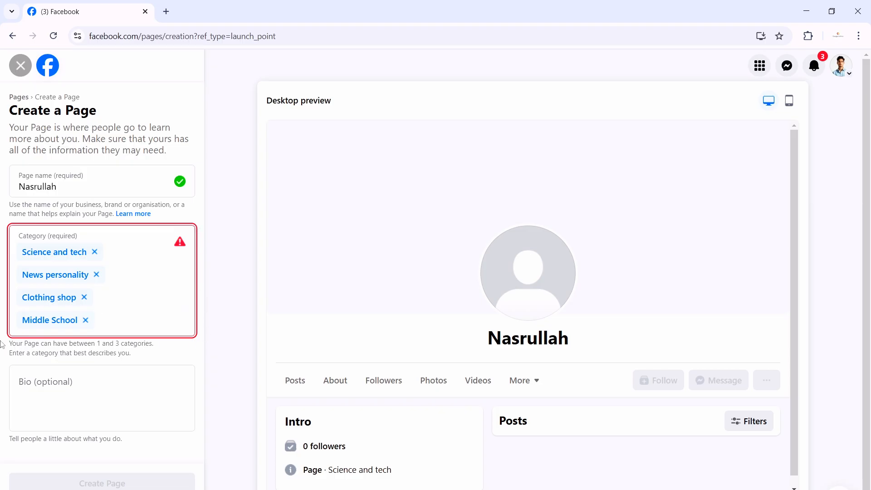
{"action": "left_click_drag", "start_coordinate": [20, 343], "coordinate": [163, 350]}
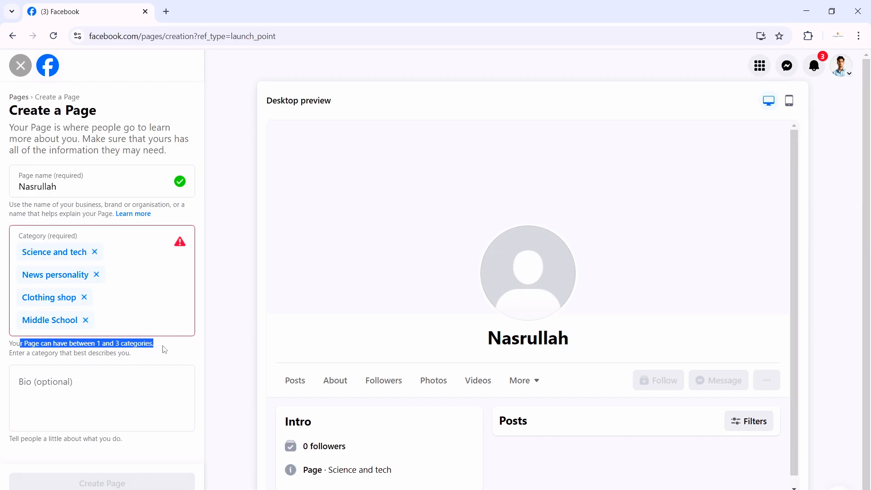
{"action": "left_click", "coordinate": [147, 315]}
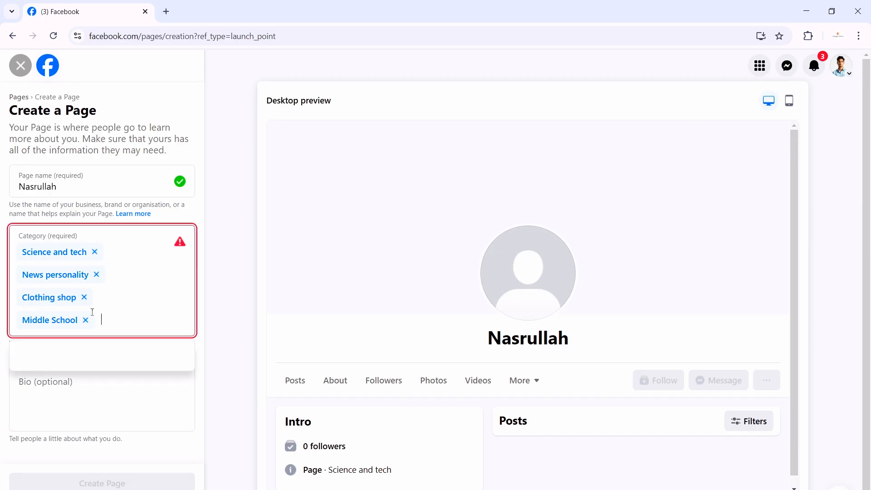
{"action": "left_click", "coordinate": [85, 320]}
Enter "wellcome" as the Page's bio and try to create the Page
{"action": "left_click", "coordinate": [81, 349]}
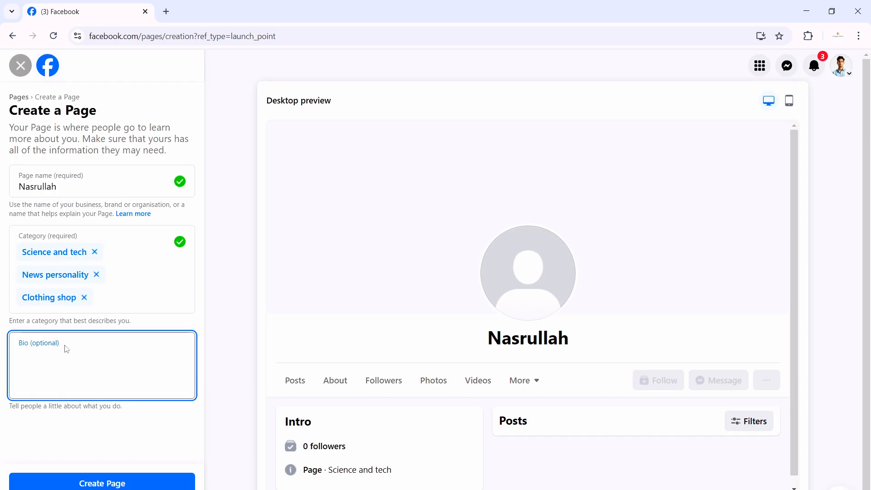
{"action": "type", "text": "wellco"}
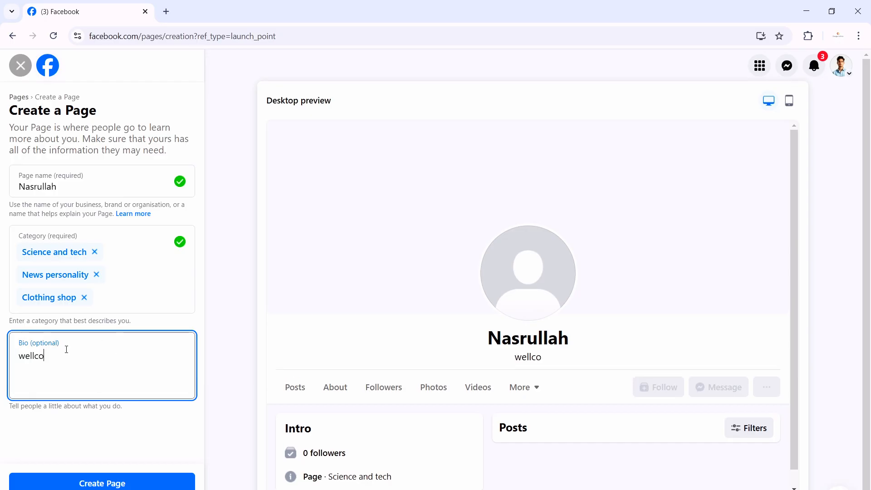
{"action": "type", "text": "me"}
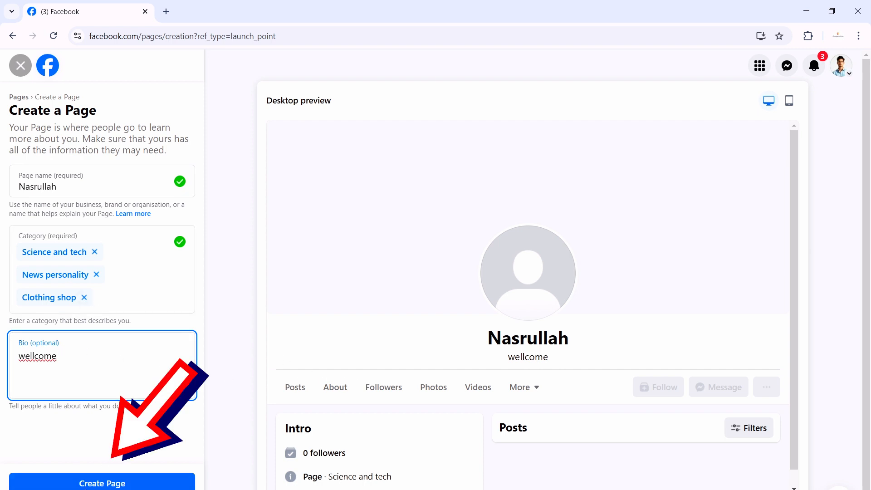
{"action": "left_click", "coordinate": [89, 485]}
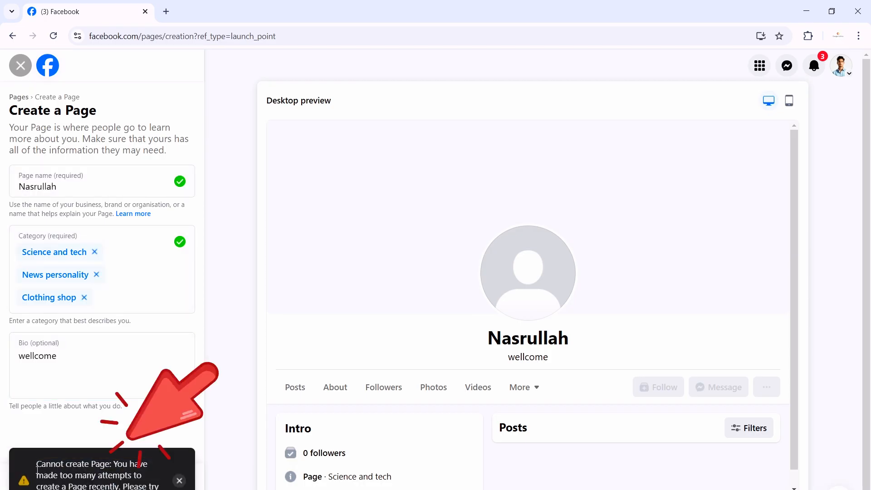
{"action": "left_click_drag", "start_coordinate": [37, 467], "coordinate": [160, 484]}
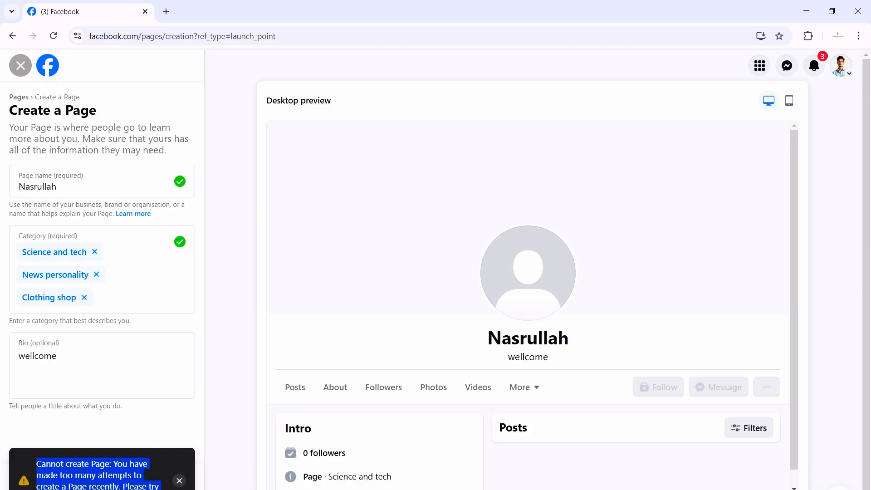
{"action": "left_click", "coordinate": [43, 470]}
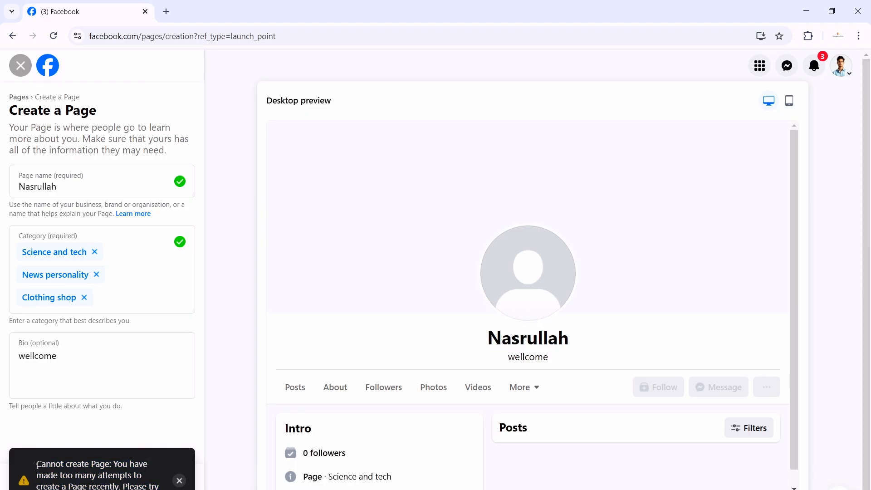
{"action": "left_click_drag", "start_coordinate": [37, 465], "coordinate": [160, 487]}
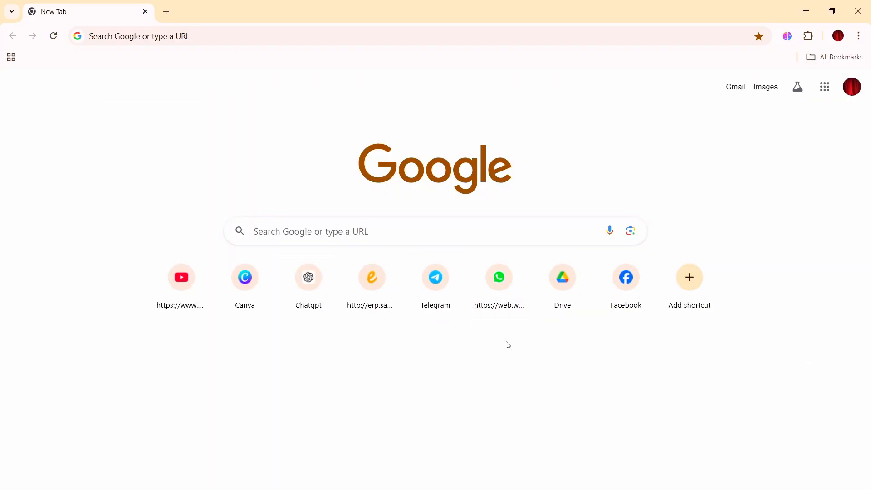
Open Facebook in the other browser profile and check which profiles and Pages belong to the account
{"action": "left_click", "coordinate": [615, 292]}
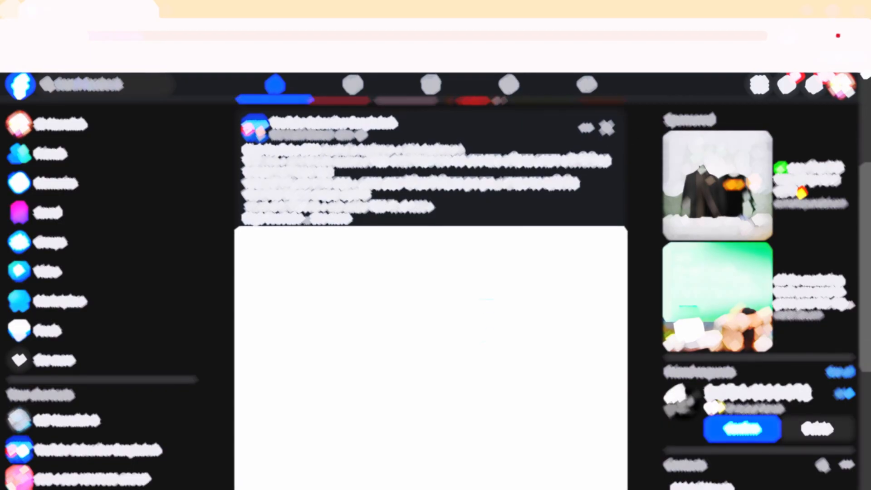
{"action": "scroll", "coordinate": [338, 342], "scroll_direction": "down", "scroll_amount": 5}
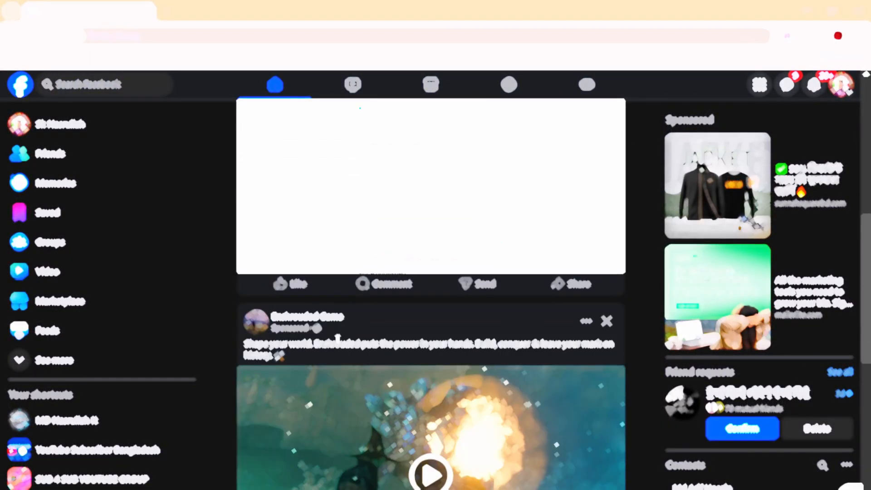
{"action": "scroll", "coordinate": [530, 298], "scroll_direction": "down", "scroll_amount": 1}
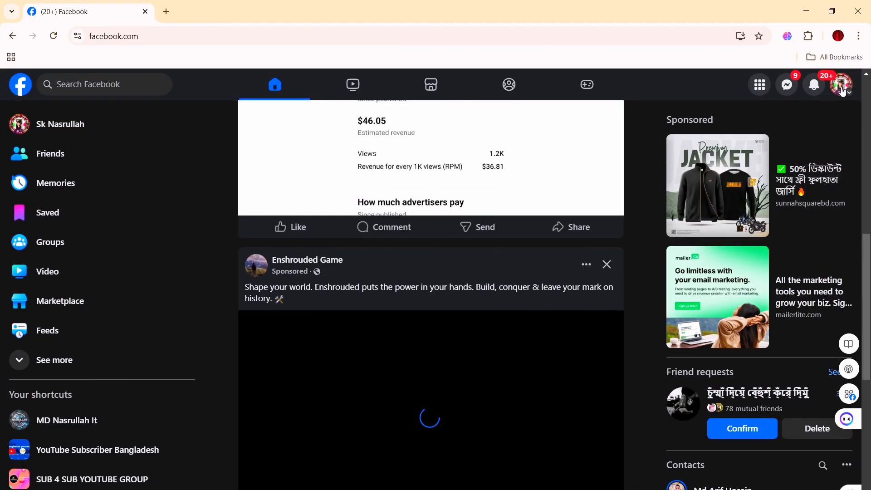
{"action": "left_click", "coordinate": [840, 84]}
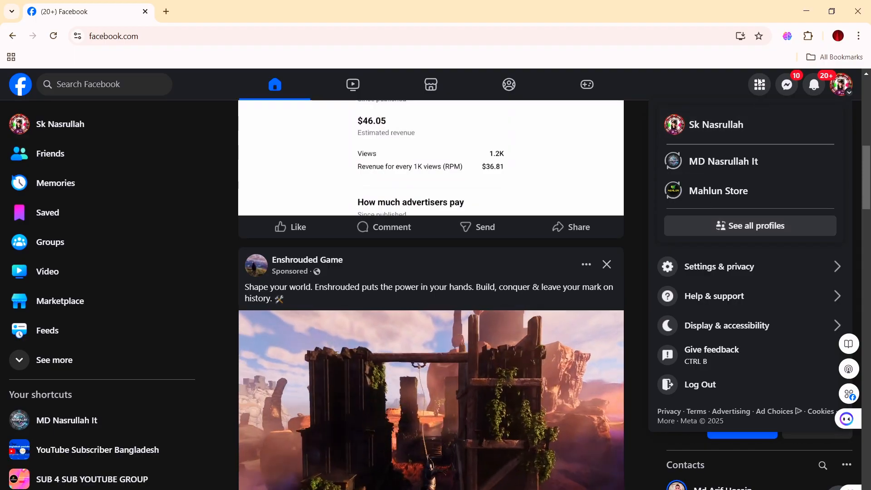
{"action": "left_click", "coordinate": [840, 86]}
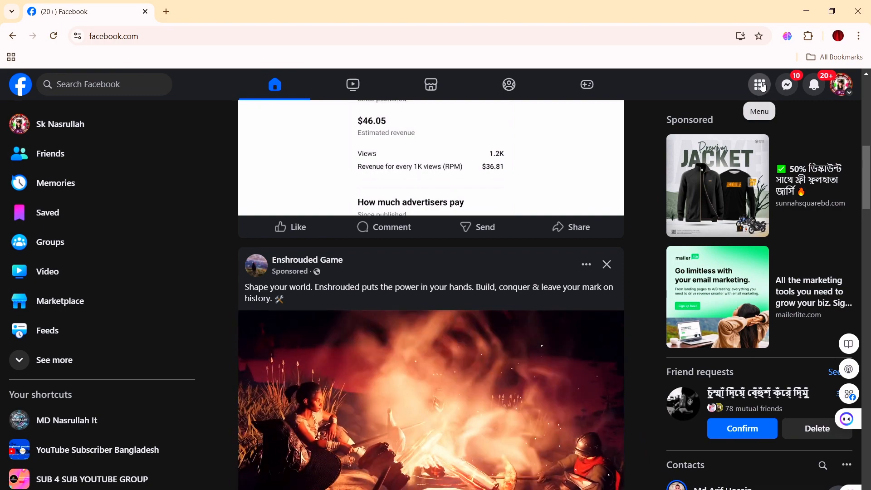
Open the list of managed Pages and start creating a new profile or Page
{"action": "left_click", "coordinate": [760, 85]}
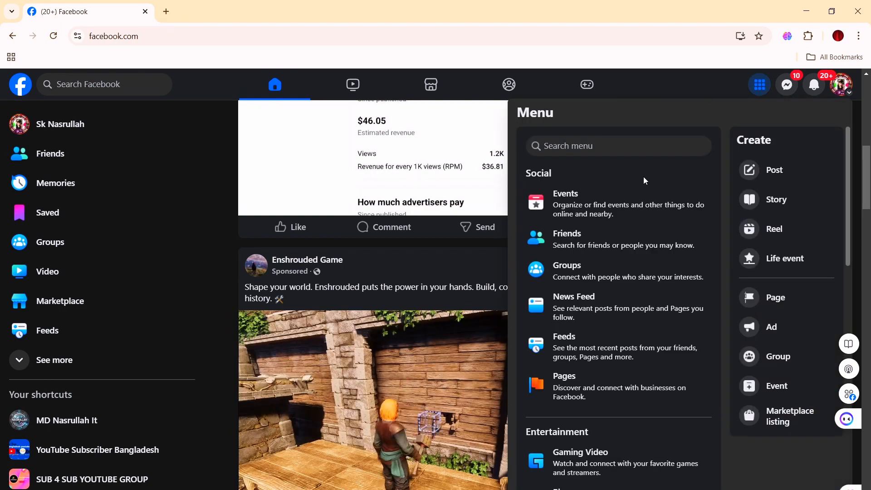
{"action": "scroll", "coordinate": [627, 262], "scroll_direction": "down", "scroll_amount": 1}
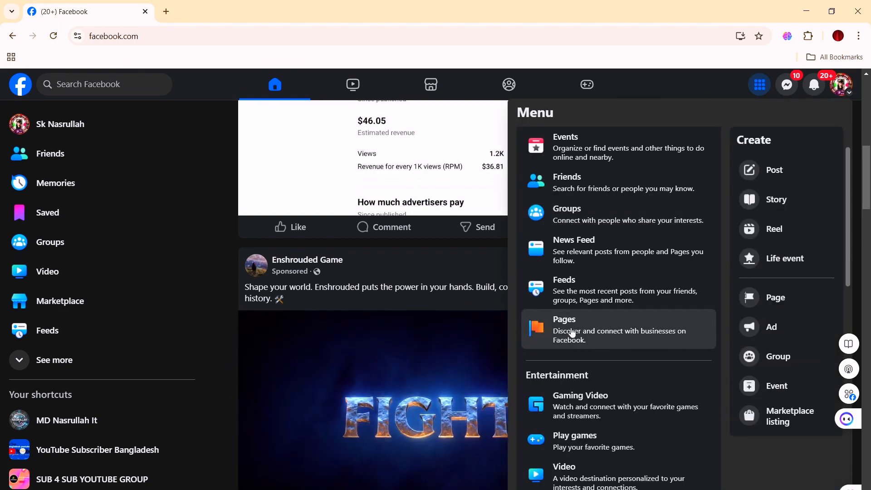
{"action": "left_click", "coordinate": [556, 334]}
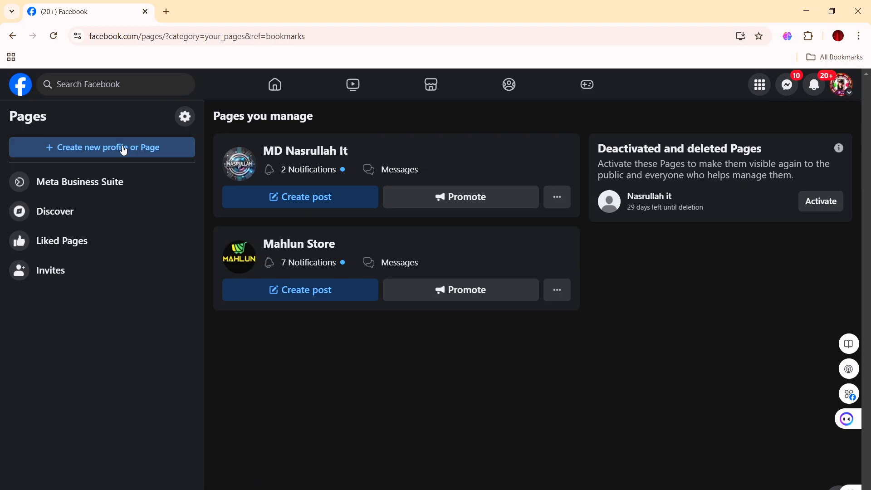
{"action": "left_click", "coordinate": [69, 149]}
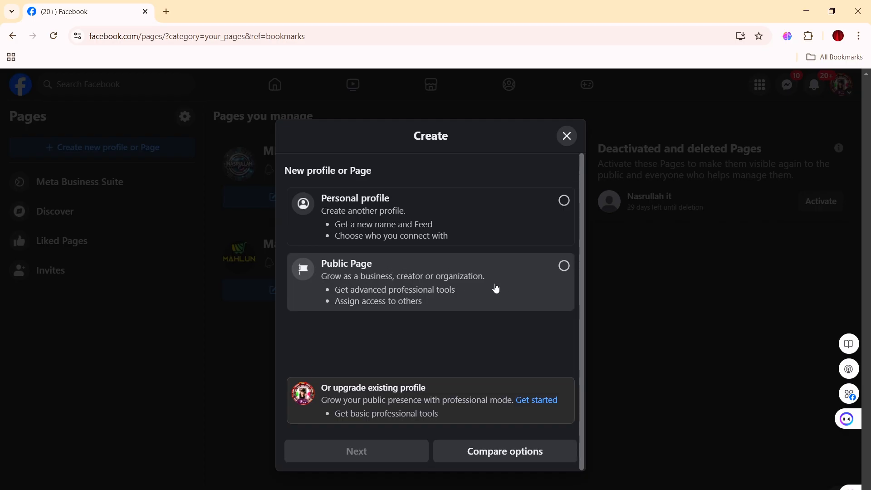
Choose Public Page instead of Personal profile and continue to the Page creation form
{"action": "left_click", "coordinate": [344, 273]}
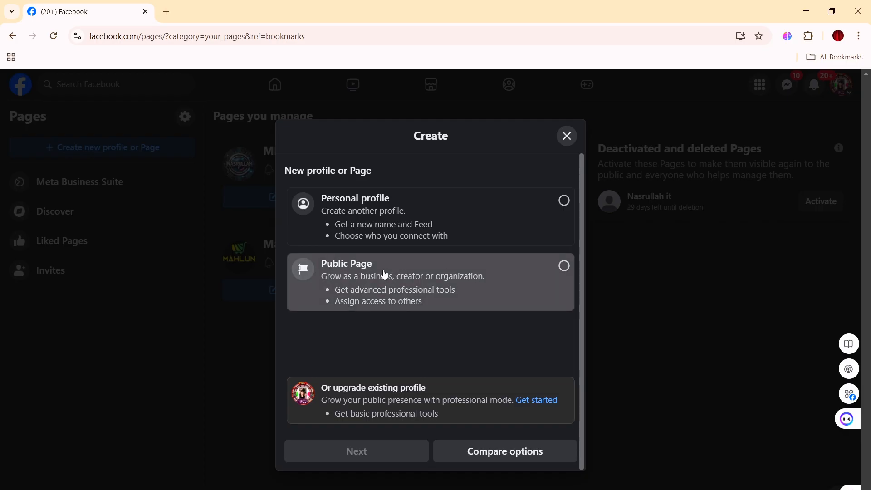
{"action": "left_click", "coordinate": [399, 275]}
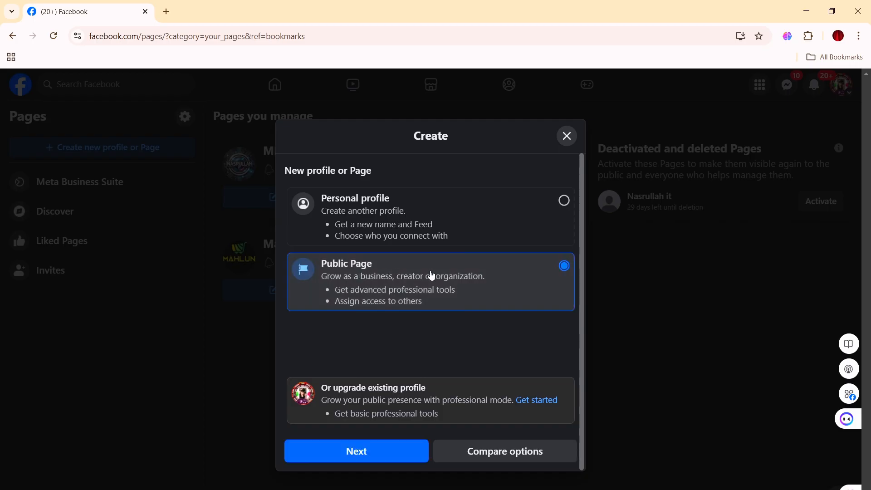
{"action": "left_click", "coordinate": [342, 209]}
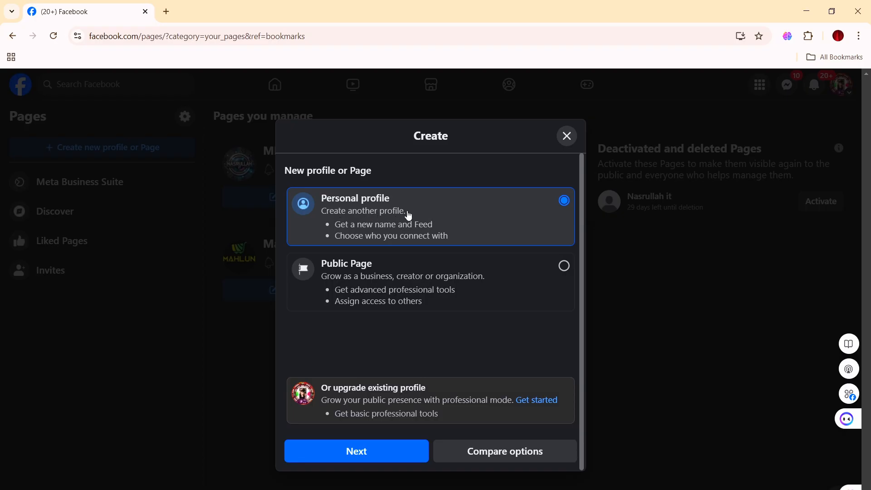
{"action": "left_click", "coordinate": [418, 285]}
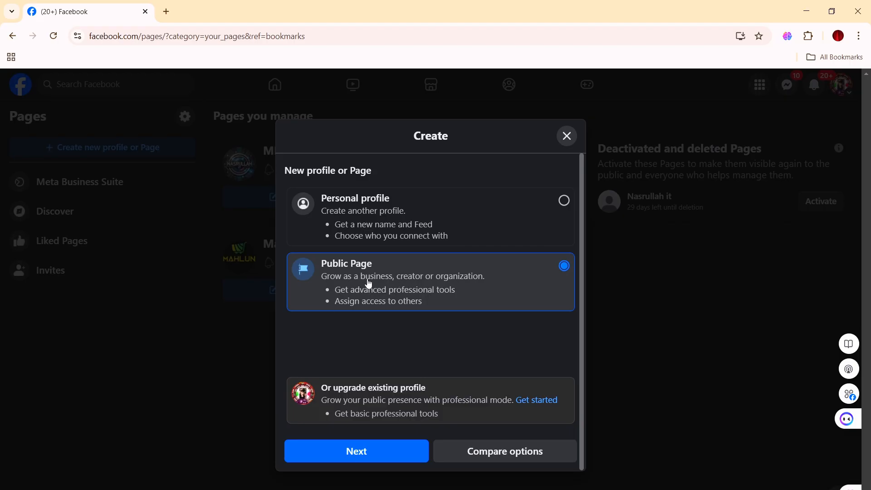
{"action": "left_click", "coordinate": [366, 453]}
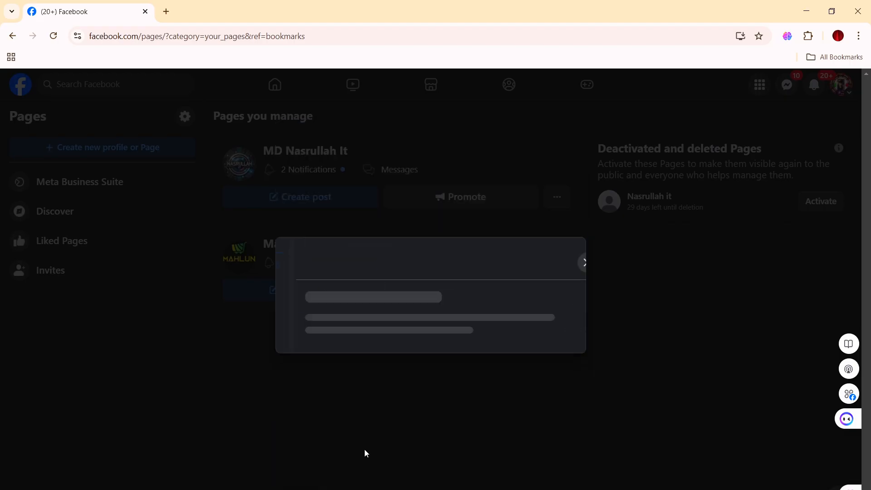
{"action": "scroll", "coordinate": [397, 417], "scroll_direction": "down", "scroll_amount": 3}
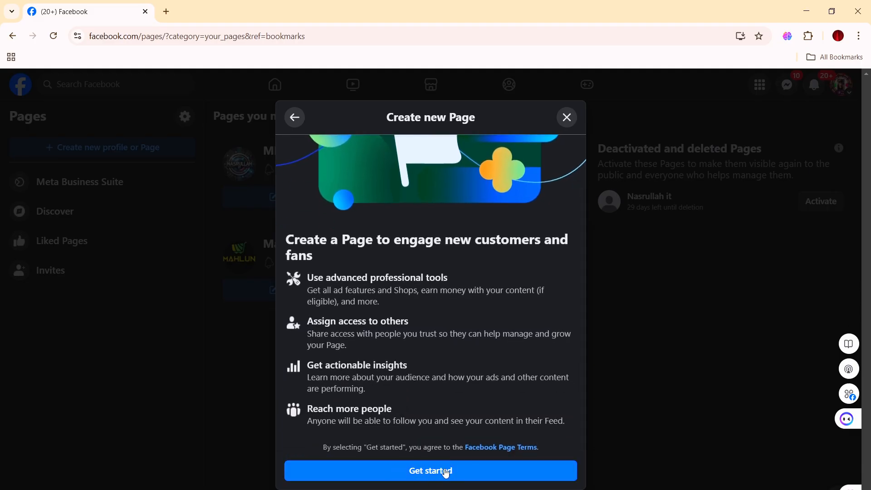
{"action": "left_click", "coordinate": [429, 473]}
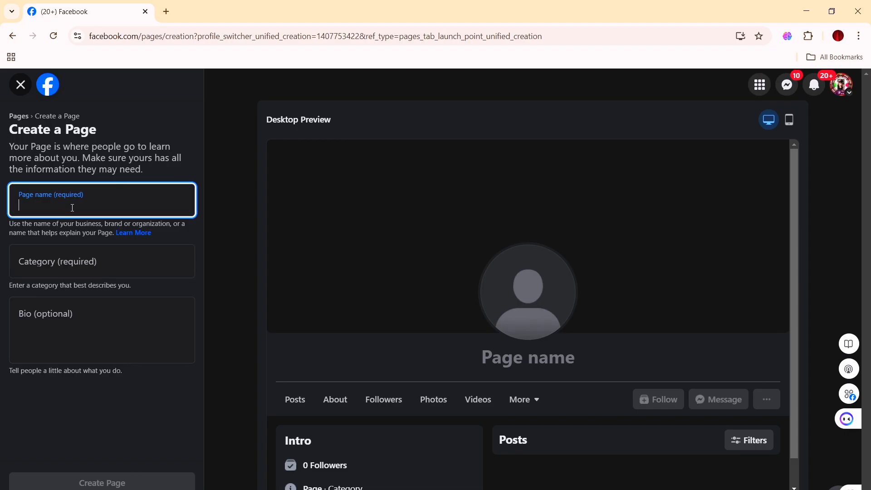
Enter the owner's name as the Page name and add the categories Digital creator and Science & Tech
{"action": "type", "text": "nas"}
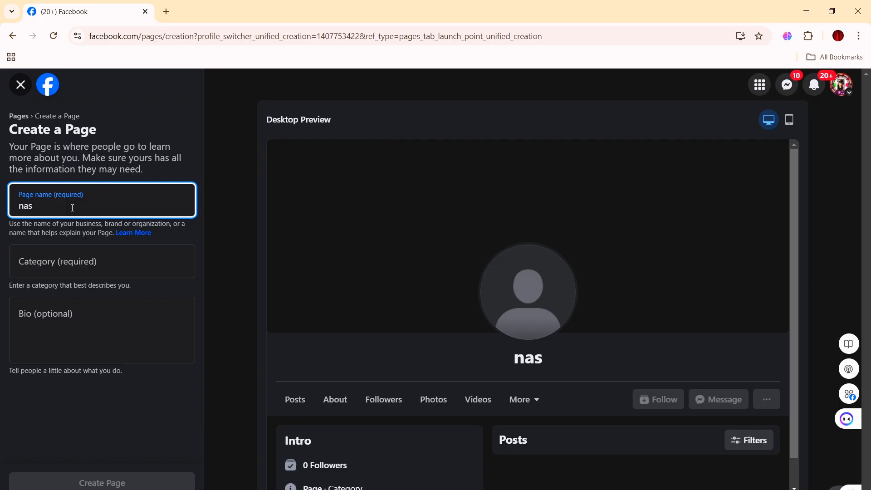
{"action": "type", "text": "rullah"}
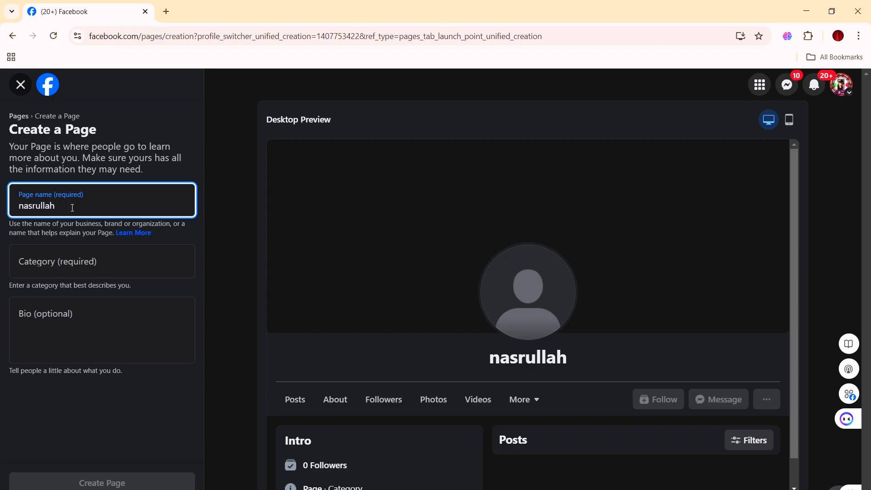
{"action": "left_click", "coordinate": [72, 262]}
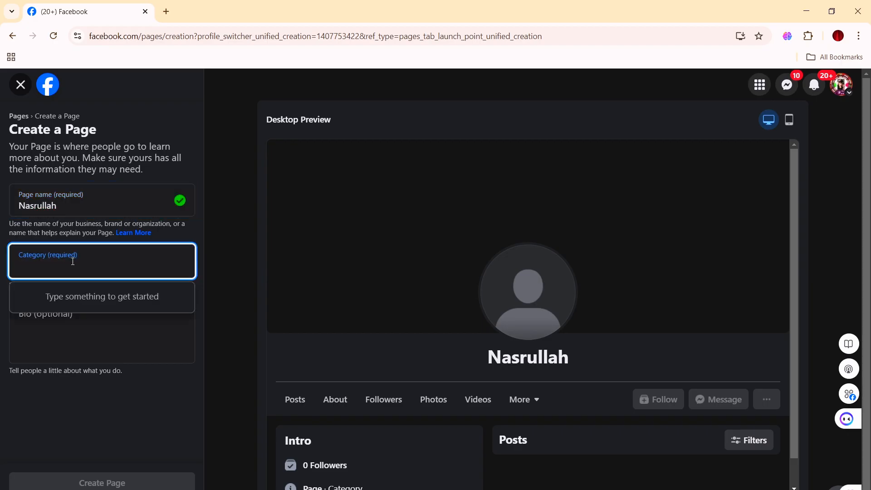
{"action": "type", "text": "c"}
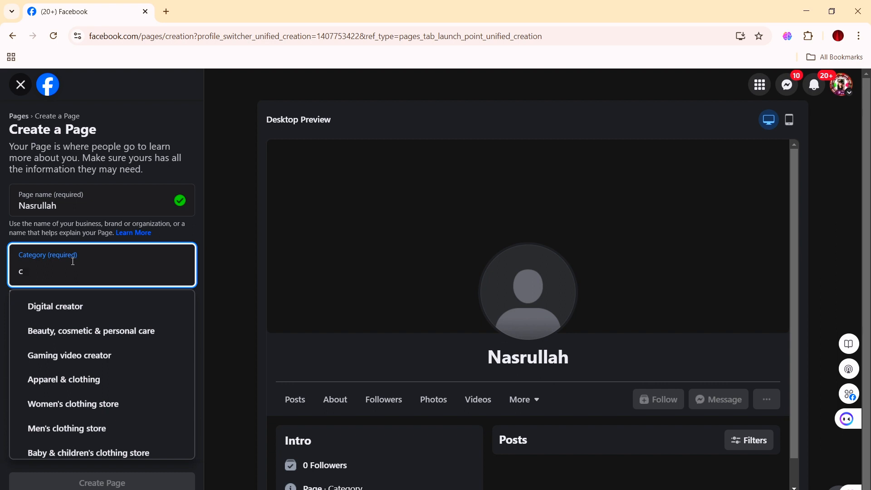
{"action": "left_click", "coordinate": [69, 307]}
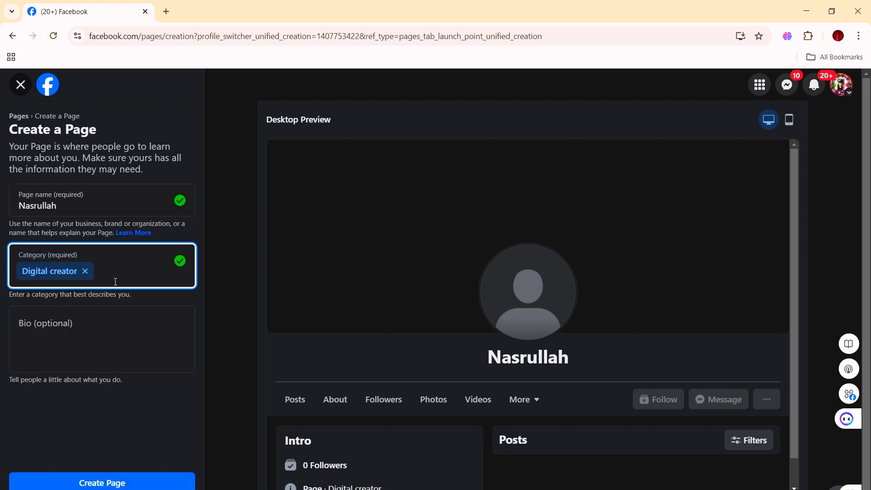
{"action": "type", "text": "scince"}
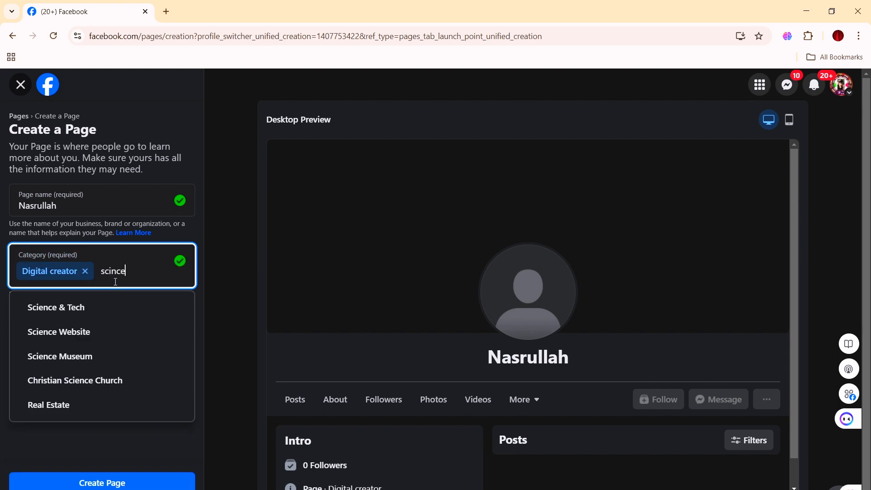
{"action": "left_click", "coordinate": [101, 310]}
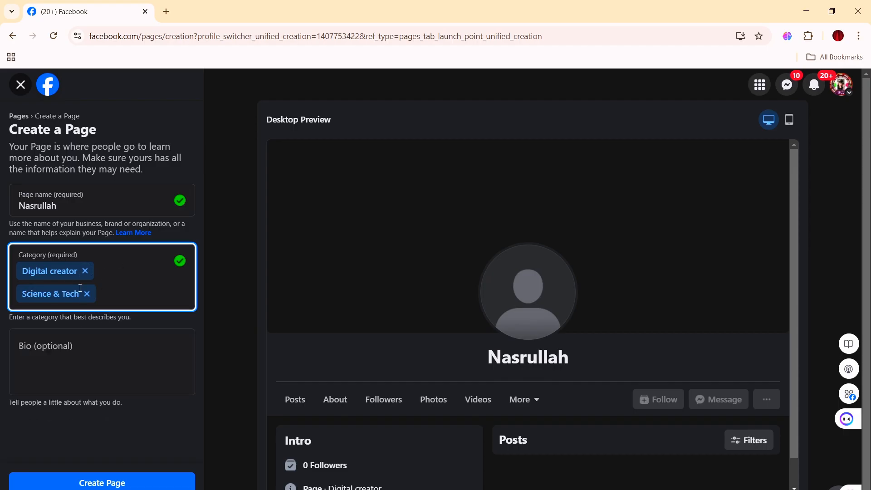
Enter a Bengali bio welcoming visitors to the Page's science and technology content and review it in the desktop preview
{"action": "left_click", "coordinate": [59, 349]}
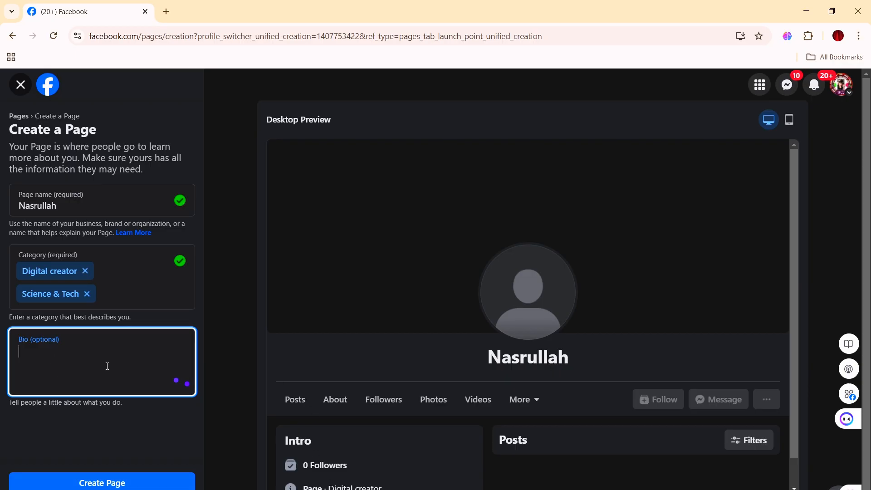
{"action": "type", "text": "\"স্বাগতম নাসরুল্লাহ আইটিতে – বিজ্ঞান ও প্রযুক্তির বৈচিত্র্যময় জগতে আপনার নির্ভরযোগ্য সঙ্গী। এখানে আপনি পাবেন সর্বশেষ প্রযুক্তির খবর, উদ্ভাবনী বিশ্লেষণ, এবং বিজ্ঞান বিষয়ক মজাদার তথ্য। জটিল ধারণাগুলো সহজ ভাষায় তুলে ধরে আমরা আপনাকে রাখি সবসময় আপডেট।"}
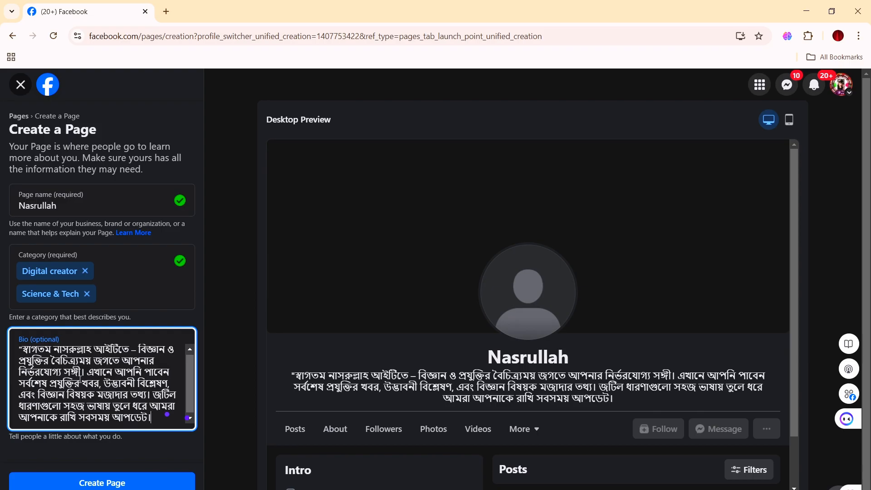
{"action": "left_click", "coordinate": [279, 382]}
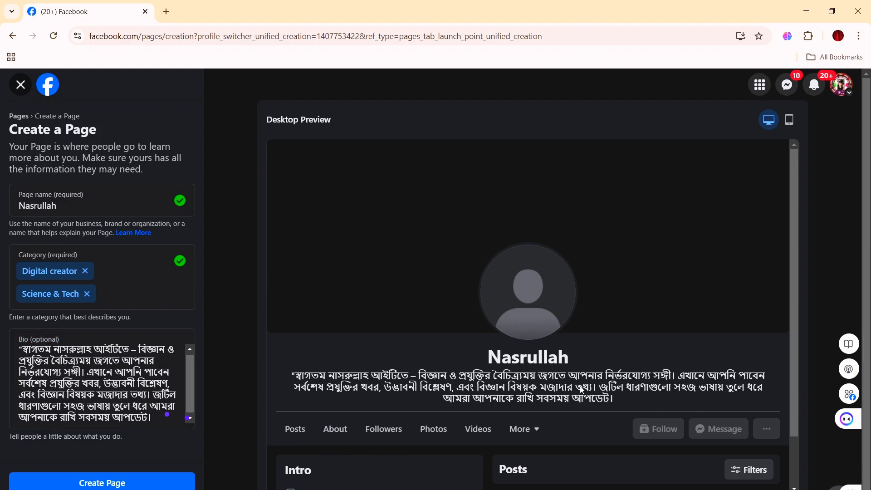
{"action": "scroll", "coordinate": [481, 370], "scroll_direction": "down", "scroll_amount": 1}
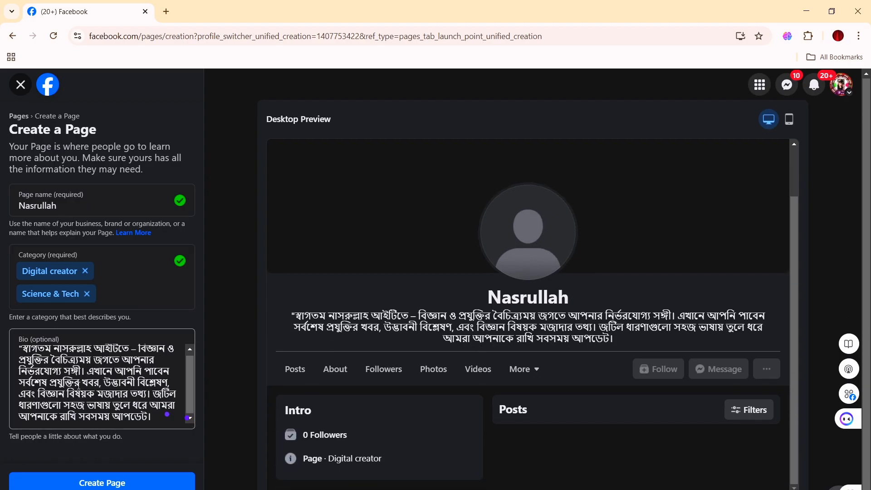
Add Real Estate as the third category and create the Page
{"action": "left_click", "coordinate": [123, 291]}
{"action": "type", "text": "cs"}
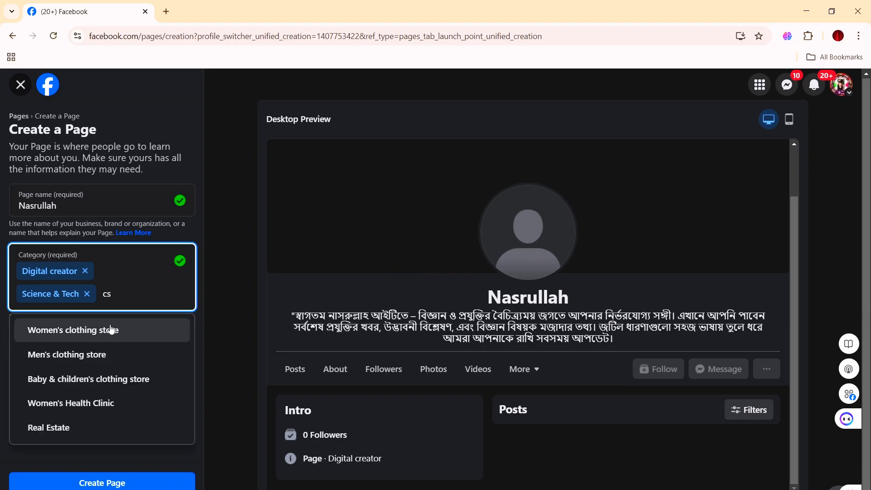
{"action": "left_click", "coordinate": [91, 429]}
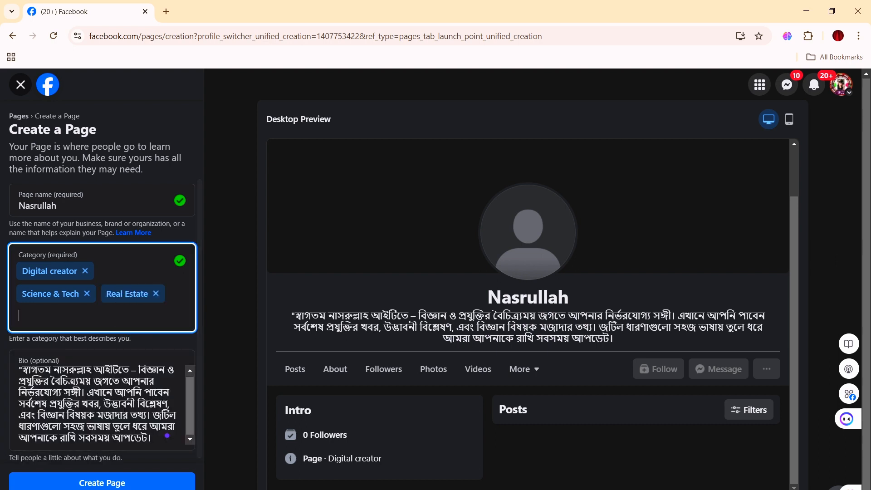
{"action": "left_click", "coordinate": [114, 484]}
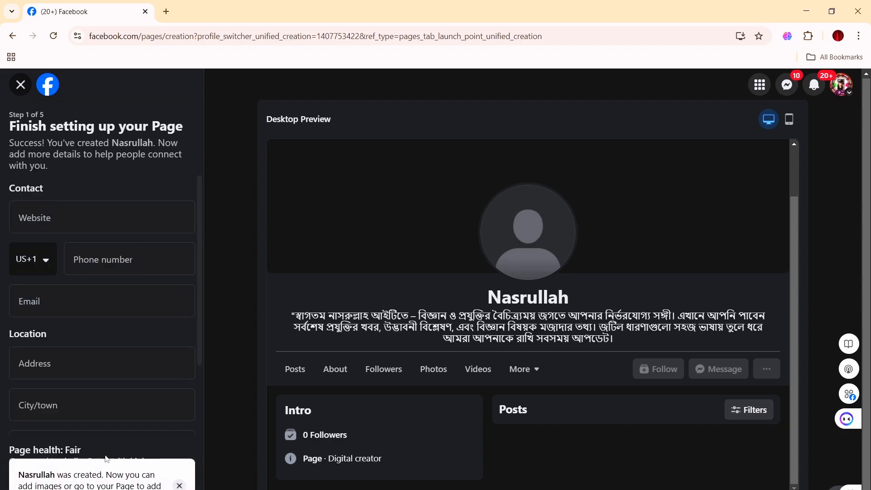
Read the notice about the newly created Page and dismiss it
{"action": "left_click_drag", "start_coordinate": [18, 476], "coordinate": [130, 484]}
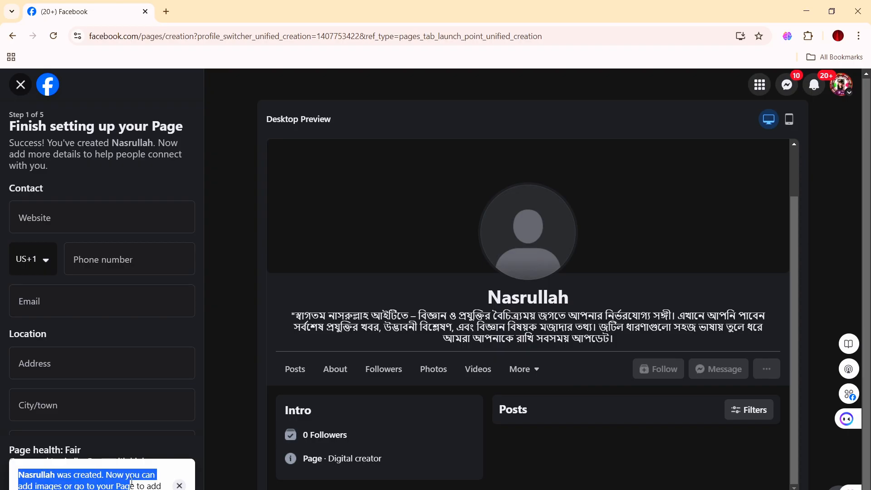
{"action": "left_click_drag", "start_coordinate": [131, 483], "coordinate": [162, 484]}
{"action": "left_click", "coordinate": [65, 485]}
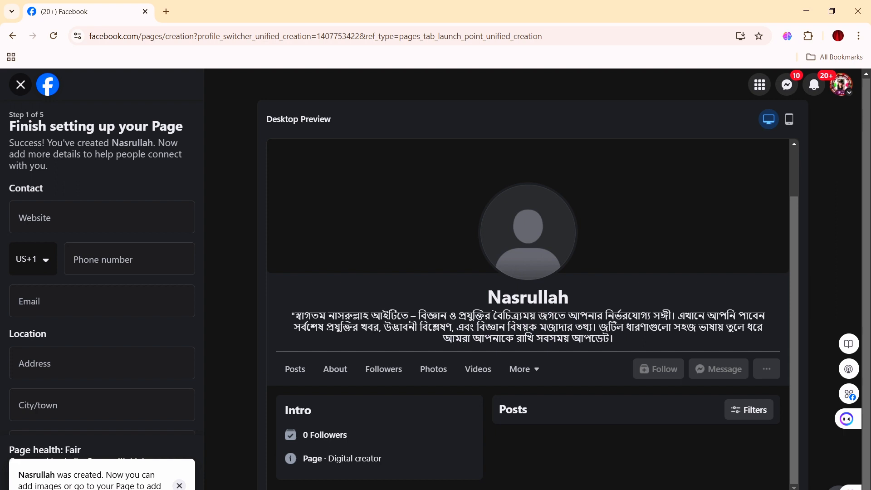
{"action": "left_click", "coordinate": [180, 485]}
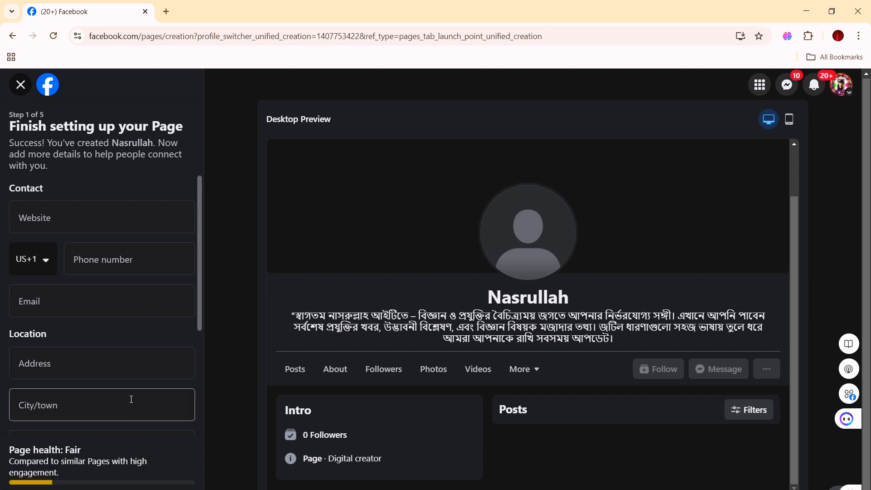
{"action": "scroll", "coordinate": [130, 399], "scroll_direction": "down", "scroll_amount": 3}
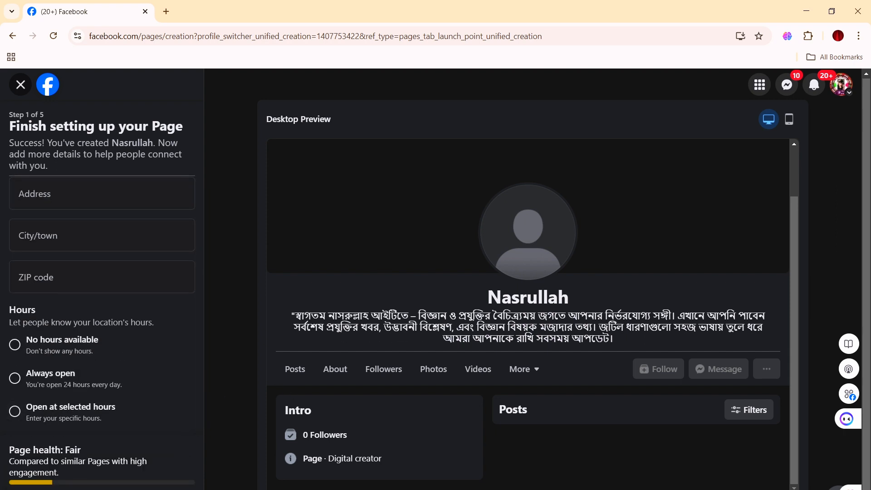
{"action": "scroll", "coordinate": [50, 431], "scroll_direction": "down", "scroll_amount": 1}
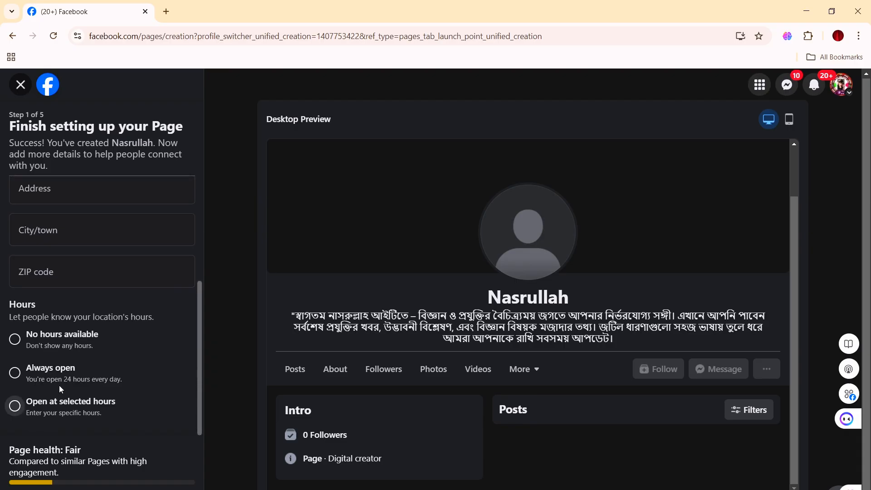
{"action": "scroll", "coordinate": [77, 400], "scroll_direction": "up", "scroll_amount": 4}
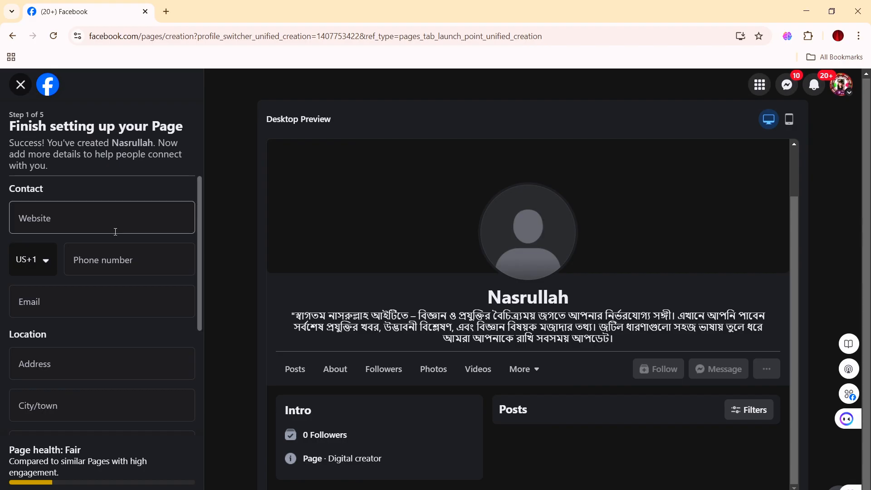
{"action": "left_click", "coordinate": [57, 219]}
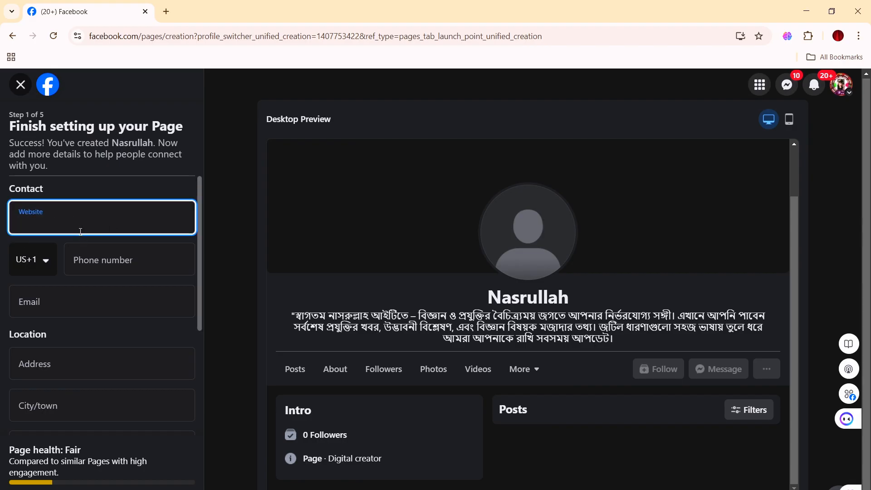
{"action": "left_click", "coordinate": [81, 255]}
{"action": "left_click", "coordinate": [46, 305]}
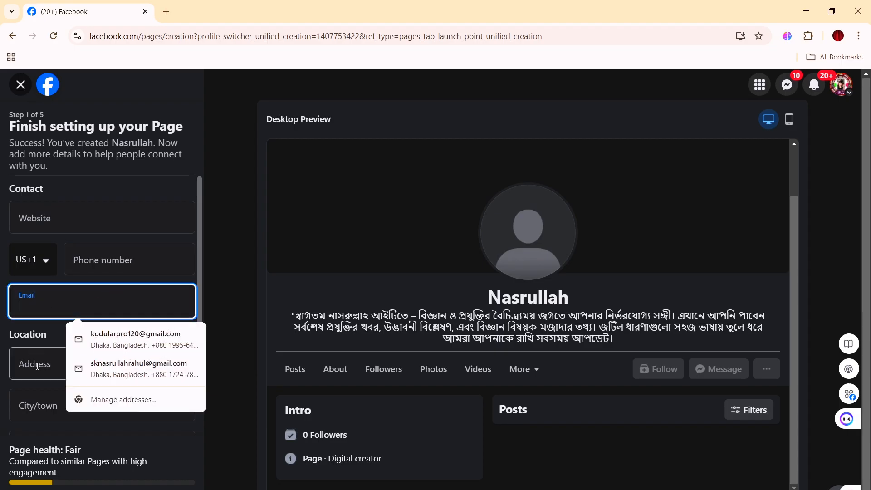
{"action": "left_click", "coordinate": [110, 272]}
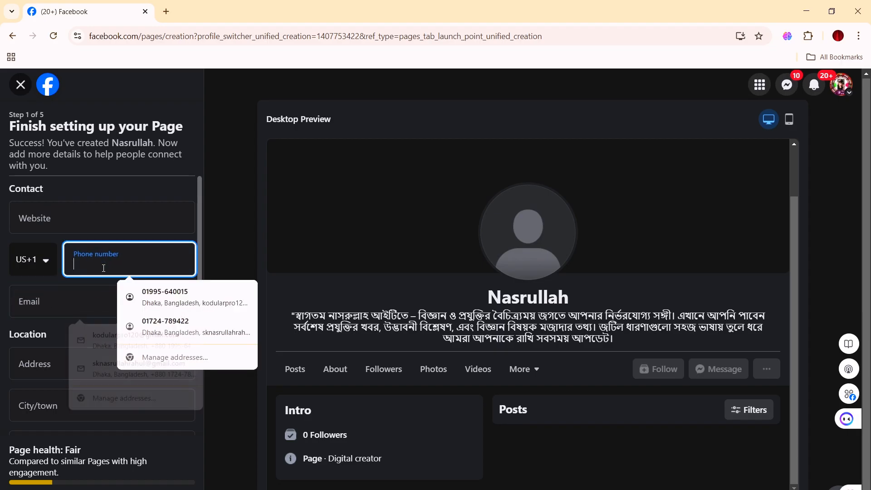
{"action": "left_click", "coordinate": [128, 291]}
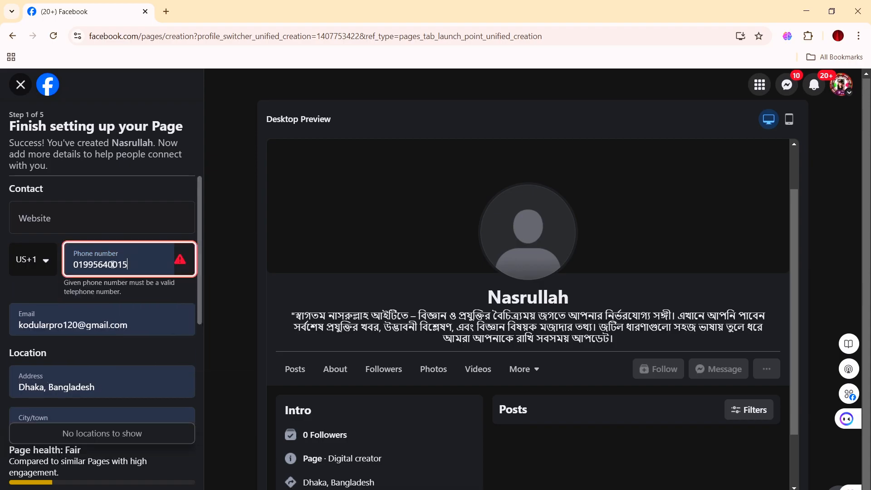
{"action": "left_click", "coordinate": [41, 262]}
{"action": "left_click", "coordinate": [33, 263]}
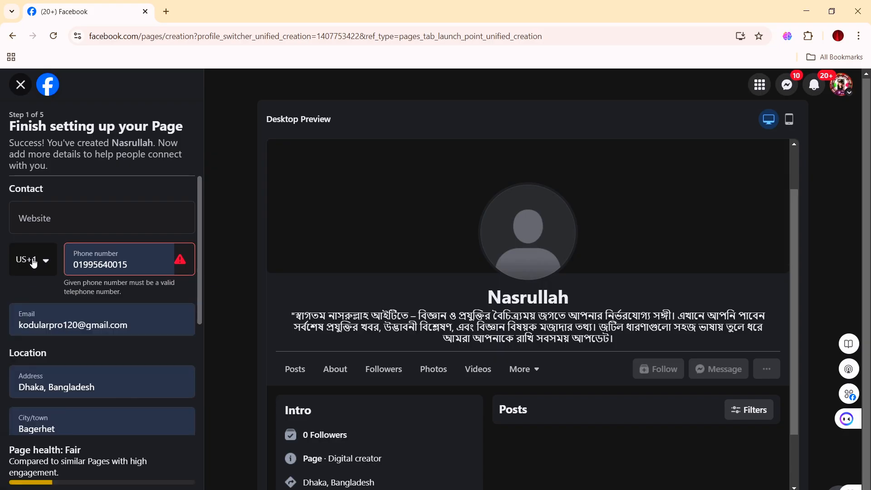
{"action": "left_click", "coordinate": [47, 264]}
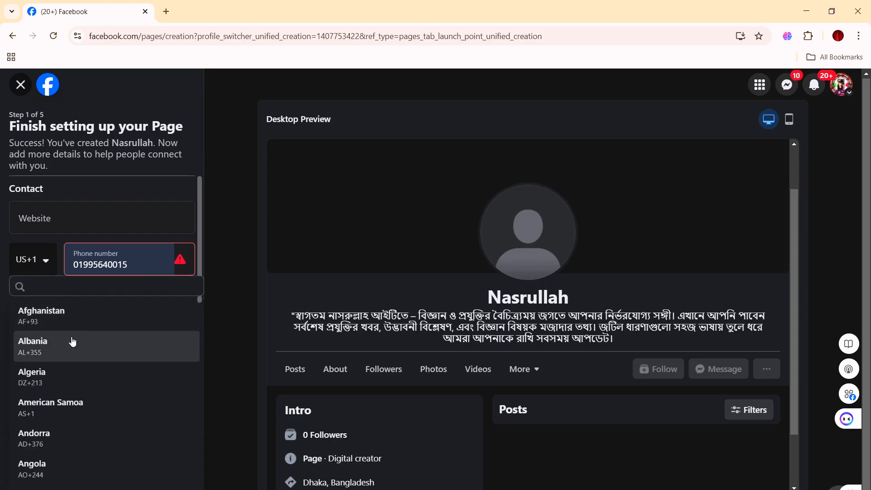
{"action": "scroll", "coordinate": [71, 369], "scroll_direction": "down", "scroll_amount": 3}
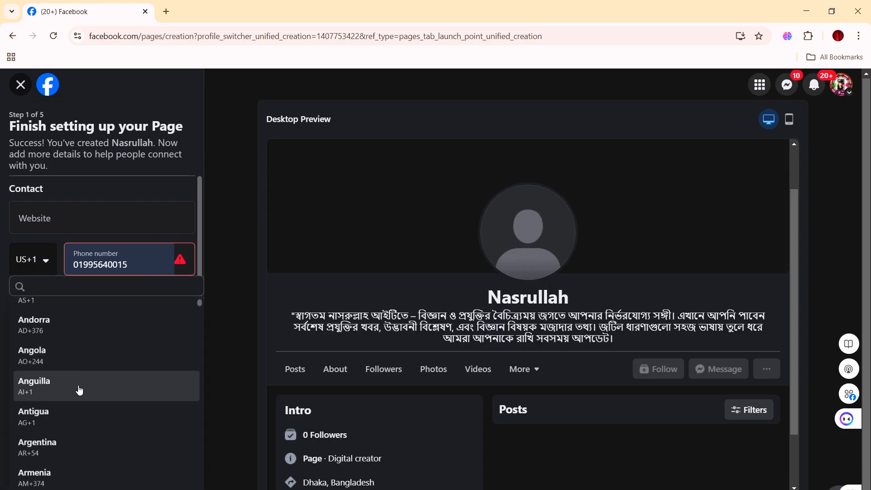
{"action": "scroll", "coordinate": [78, 389], "scroll_direction": "down", "scroll_amount": 3}
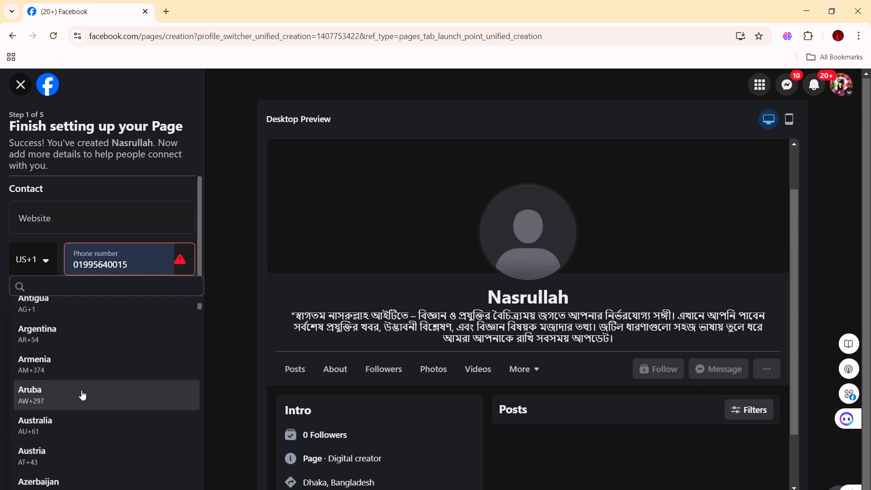
{"action": "scroll", "coordinate": [82, 395], "scroll_direction": "down", "scroll_amount": 3}
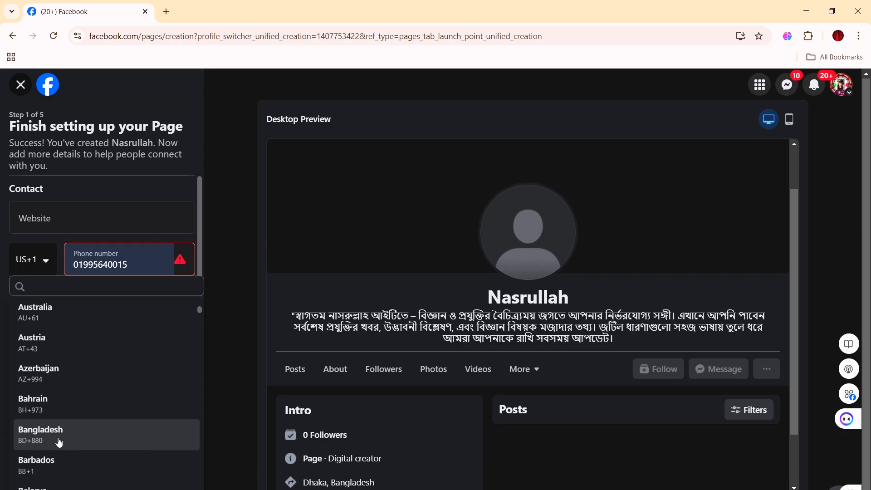
{"action": "left_click", "coordinate": [59, 436]}
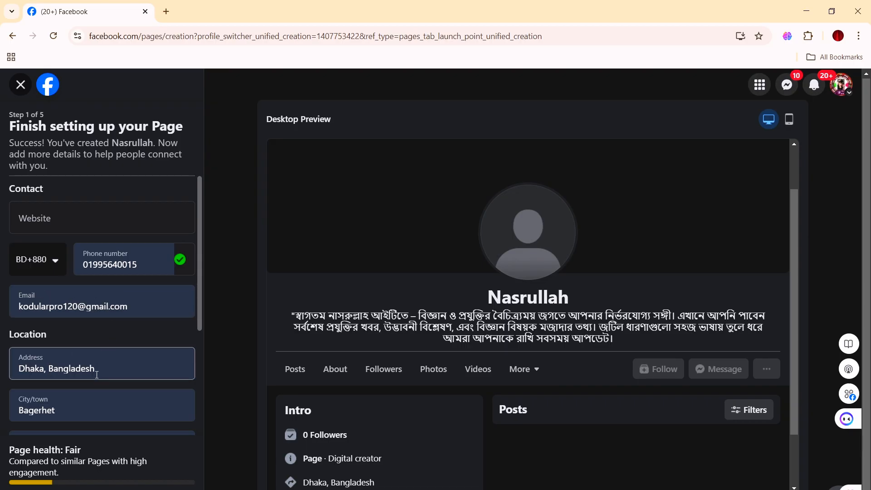
Check the location fields, set the Page's hours to Always open, and continue to the Page customization step
{"action": "scroll", "coordinate": [72, 333], "scroll_direction": "down", "scroll_amount": 1}
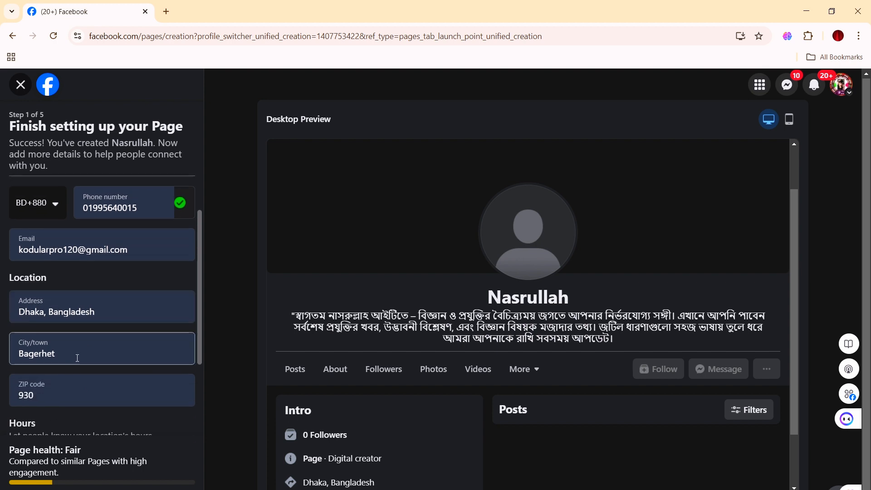
{"action": "left_click", "coordinate": [78, 357]}
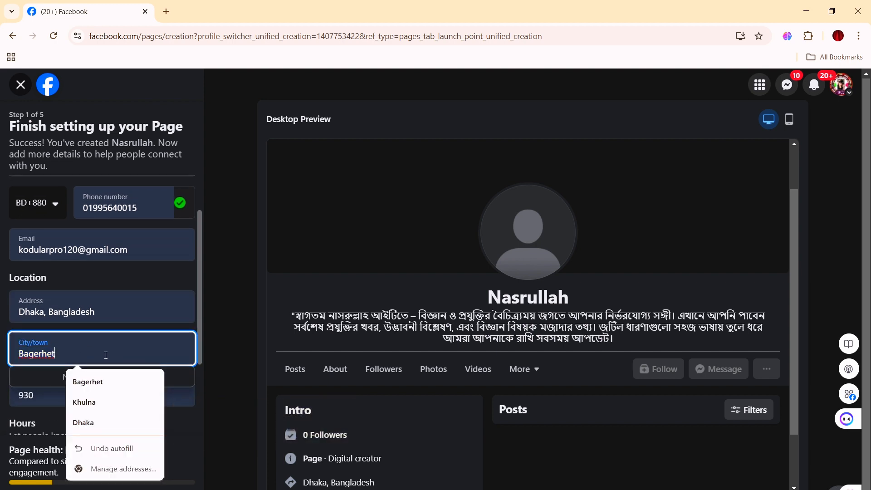
{"action": "left_click", "coordinate": [46, 409]}
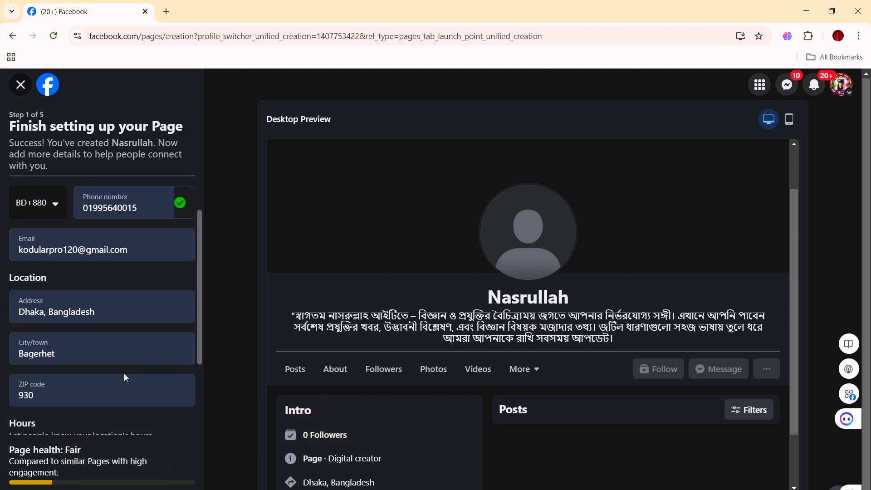
{"action": "scroll", "coordinate": [124, 374], "scroll_direction": "down", "scroll_amount": 2}
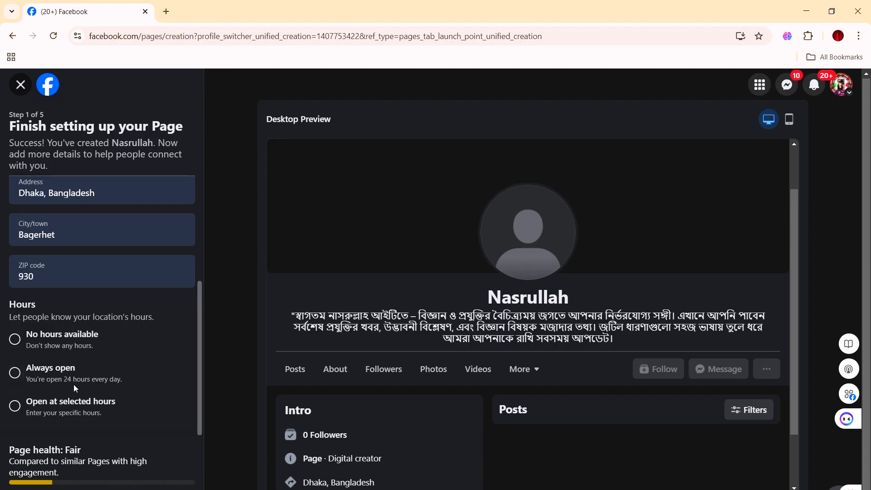
{"action": "left_click", "coordinate": [14, 375]}
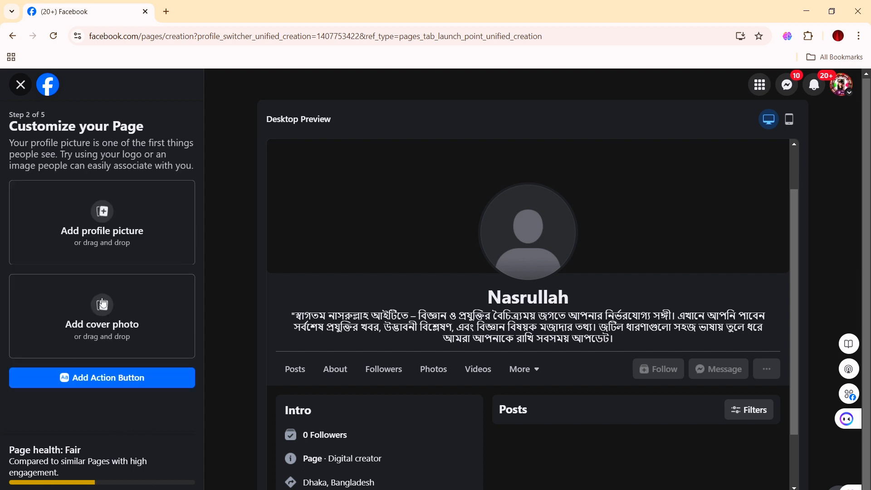
{"action": "left_click", "coordinate": [101, 206]}
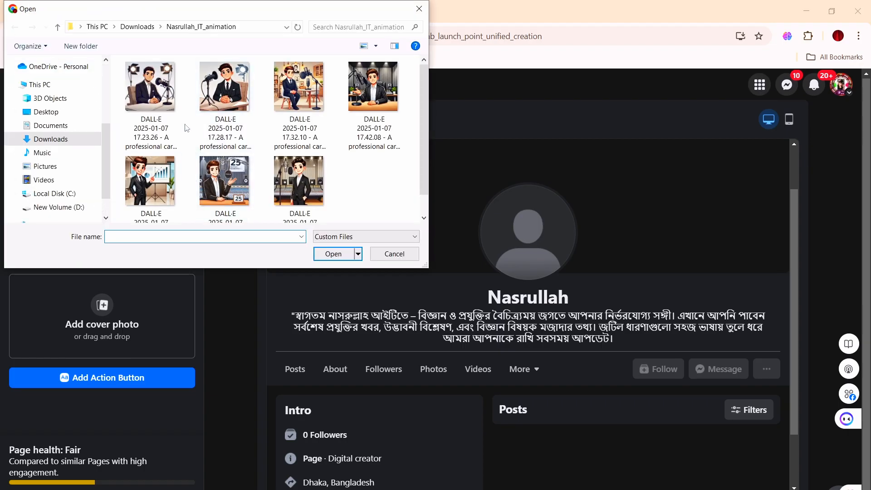
{"action": "left_click", "coordinate": [162, 105]}
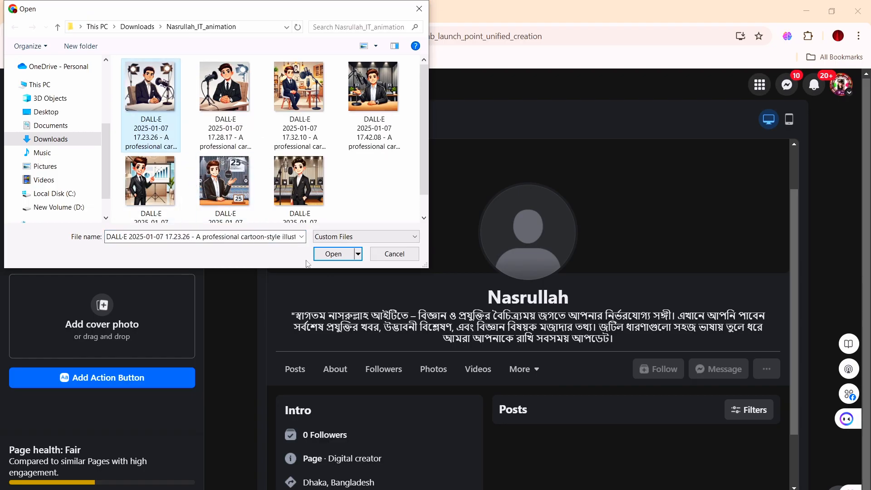
{"action": "left_click", "coordinate": [333, 254]}
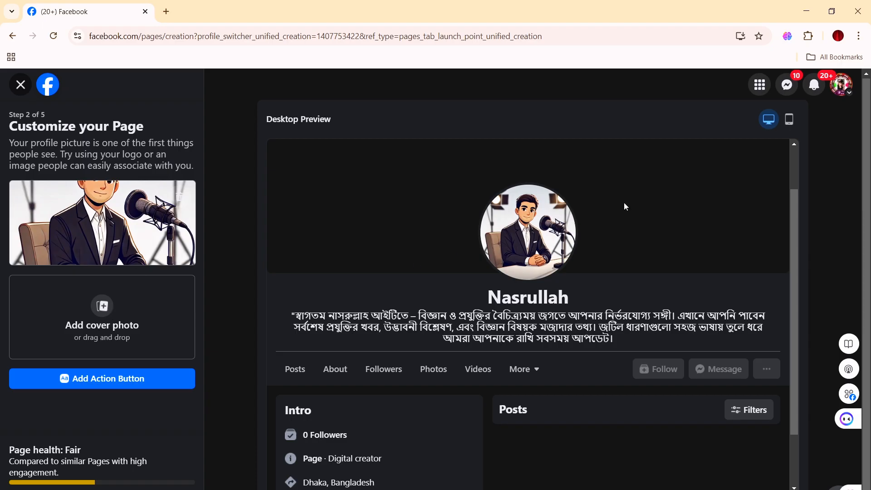
Review the Page with its profile picture in the mobile preview and return to the desktop preview
{"action": "scroll", "coordinate": [605, 303], "scroll_direction": "down", "scroll_amount": 2}
{"action": "left_click", "coordinate": [789, 120]}
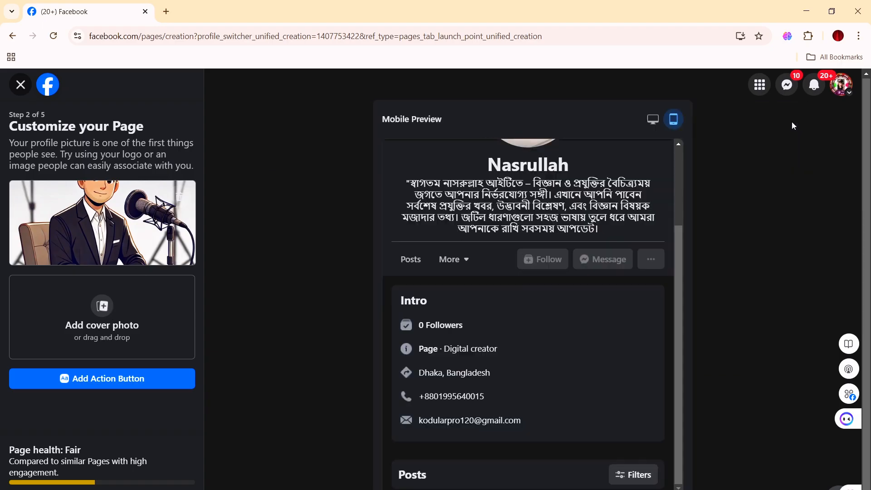
{"action": "scroll", "coordinate": [538, 317], "scroll_direction": "up", "scroll_amount": 3}
{"action": "scroll", "coordinate": [538, 320], "scroll_direction": "down", "scroll_amount": 3}
{"action": "scroll", "coordinate": [538, 320], "scroll_direction": "up", "scroll_amount": 1}
{"action": "scroll", "coordinate": [538, 319], "scroll_direction": "up", "scroll_amount": 2}
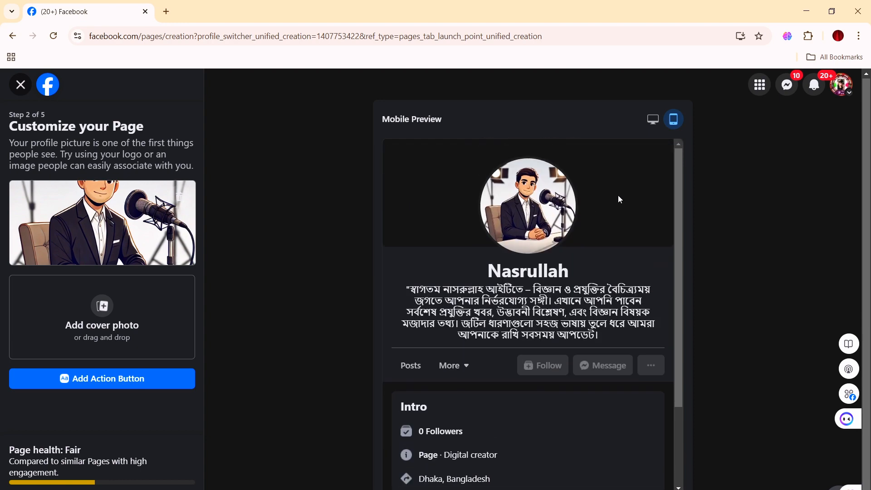
{"action": "left_click", "coordinate": [653, 120]}
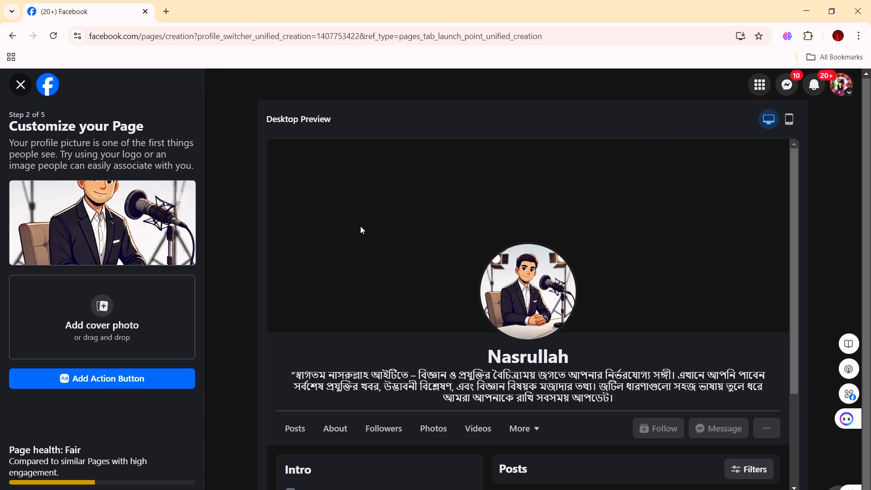
Add the image "DALL-E 2025-01-07 17.42.08" as the Page's cover photo and check it in the desktop preview
{"action": "left_click", "coordinate": [102, 309]}
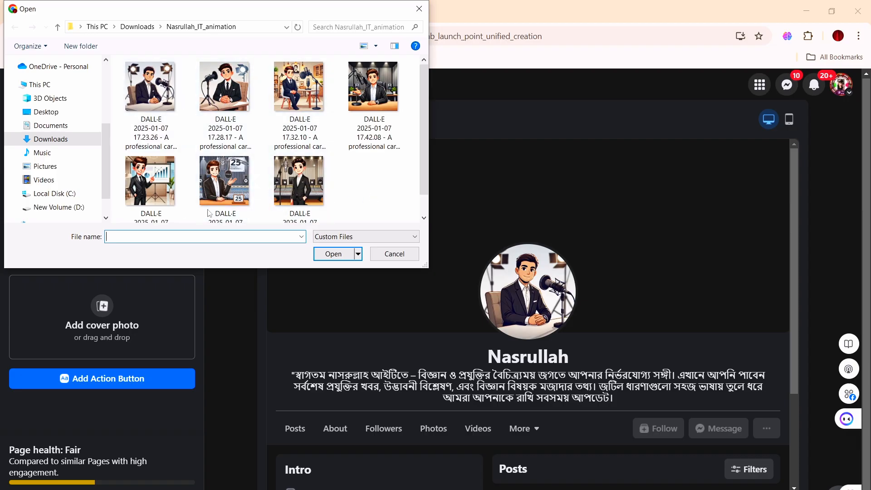
{"action": "left_click", "coordinate": [383, 104]}
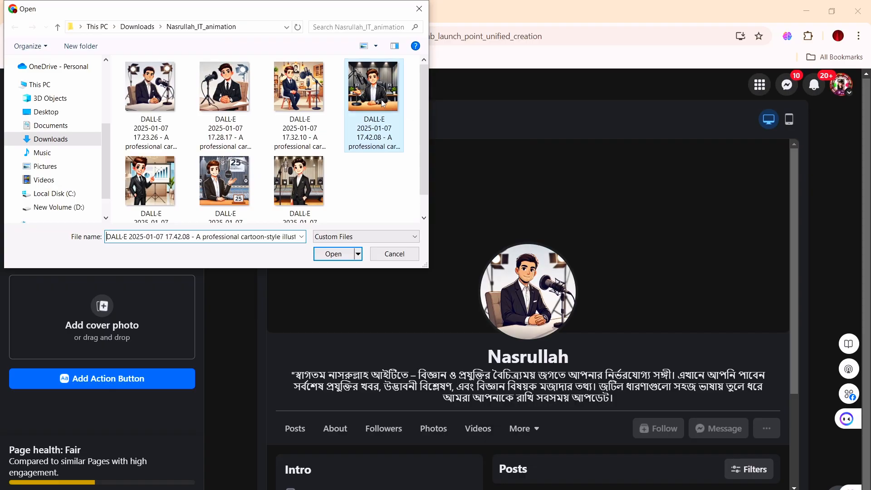
{"action": "left_click", "coordinate": [334, 253]}
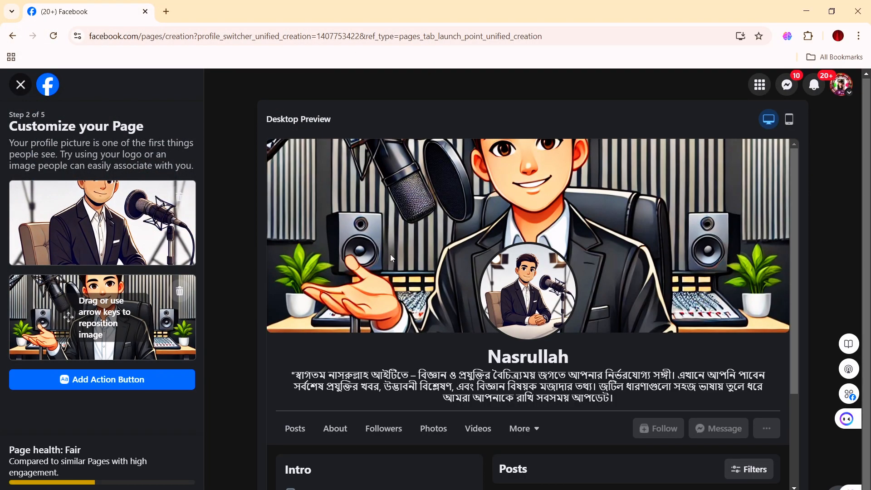
{"action": "scroll", "coordinate": [486, 265], "scroll_direction": "down", "scroll_amount": 3}
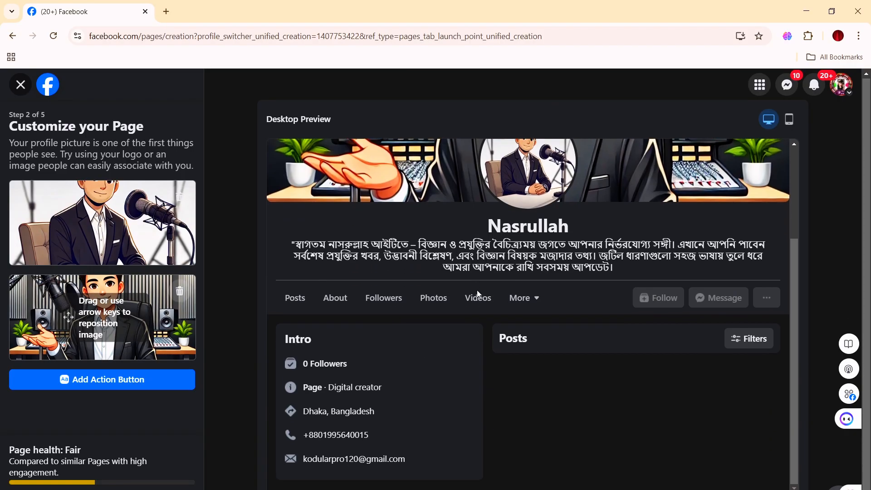
Look through the available action button options for the Page and close the dialog without saving a choice
{"action": "left_click", "coordinate": [88, 383]}
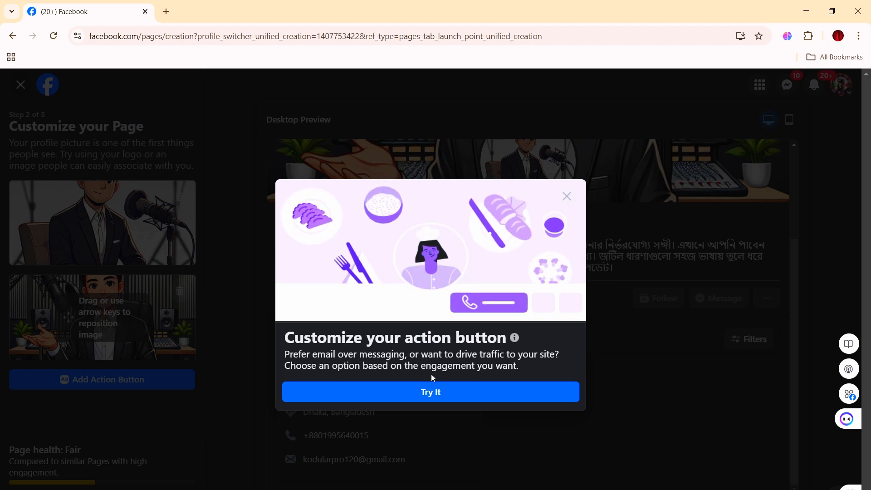
{"action": "left_click", "coordinate": [435, 396]}
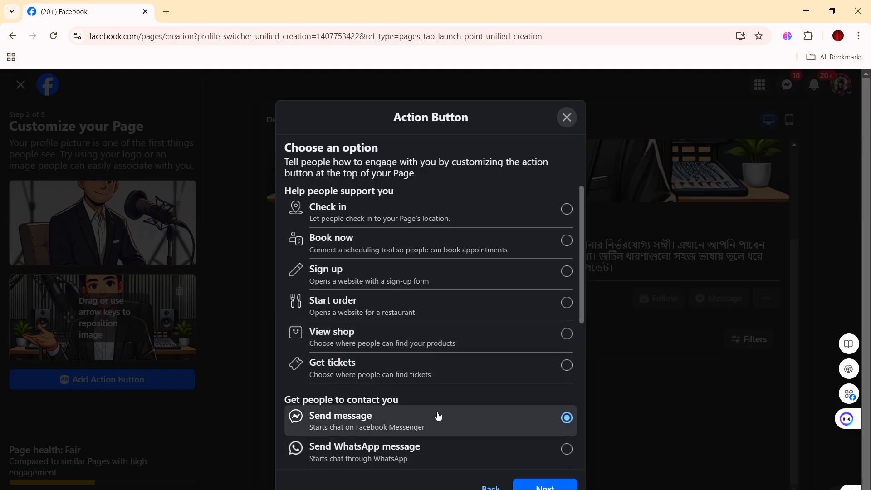
{"action": "scroll", "coordinate": [459, 452], "scroll_direction": "down", "scroll_amount": 2}
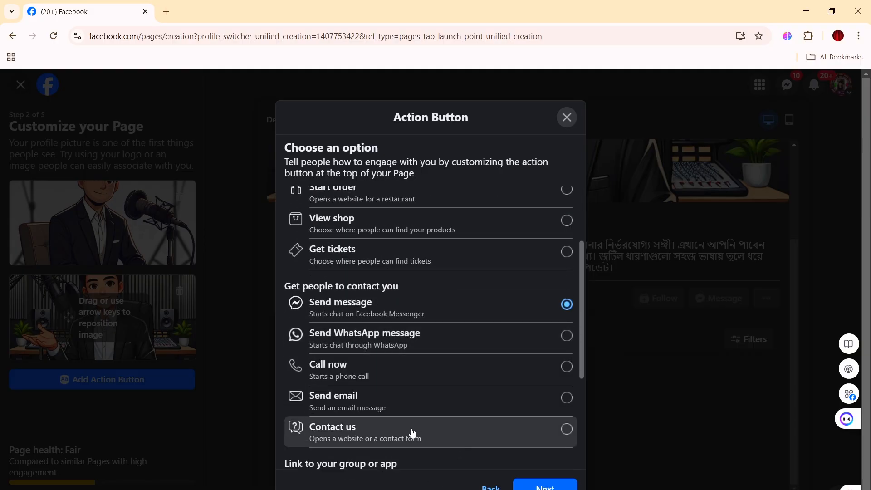
{"action": "scroll", "coordinate": [459, 423], "scroll_direction": "down", "scroll_amount": 1}
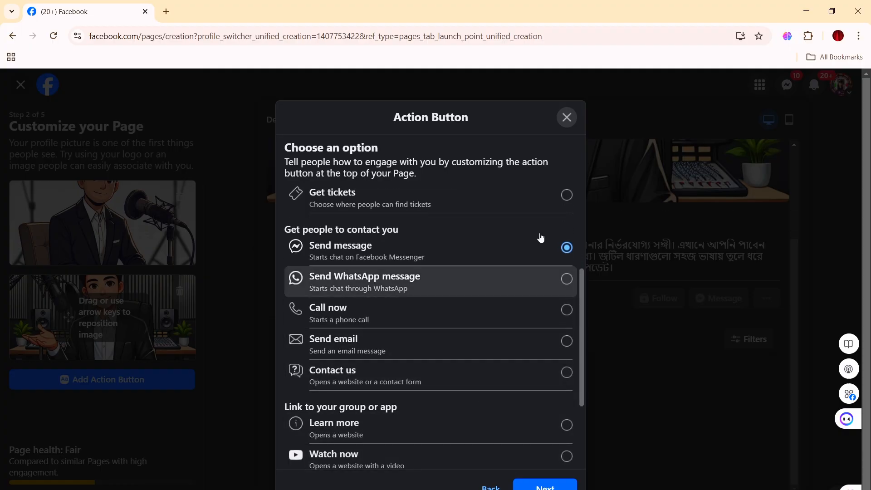
{"action": "left_click", "coordinate": [564, 124]}
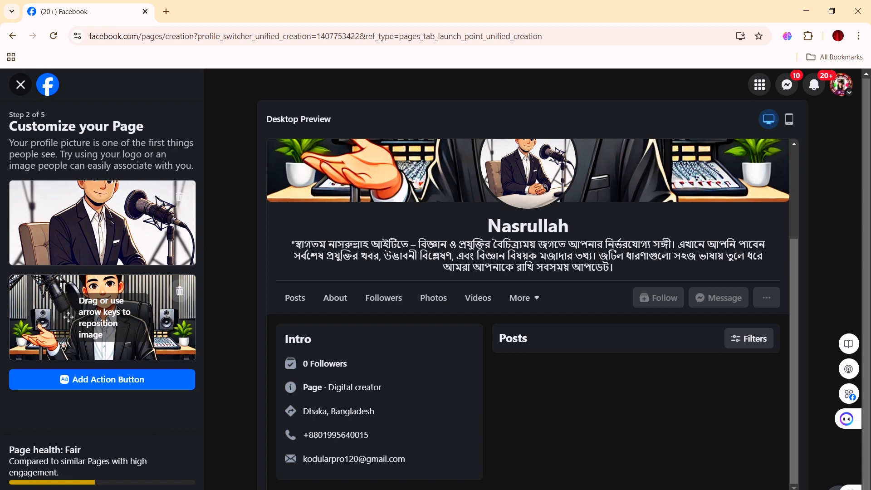
Continue to the WhatsApp connection step and set the phone country code to Bangladesh (+880)
{"action": "left_click", "coordinate": [156, 489]}
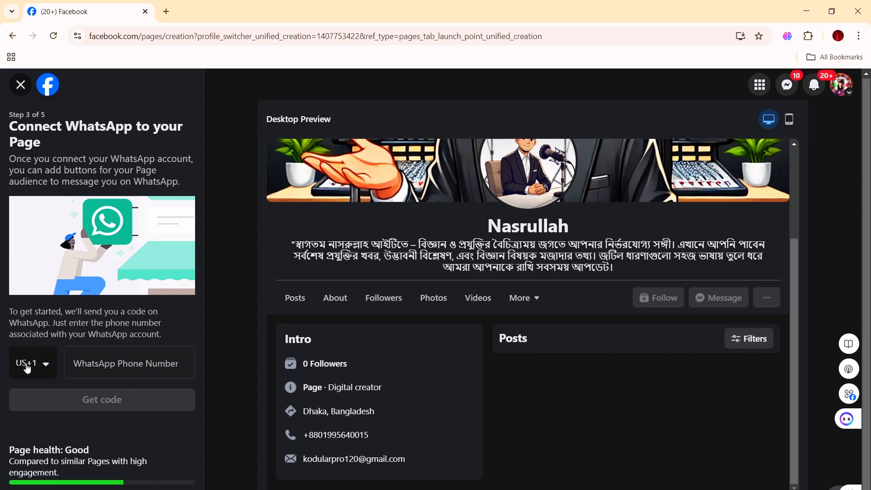
{"action": "left_click", "coordinate": [49, 368]}
{"action": "scroll", "coordinate": [74, 435], "scroll_direction": "down", "scroll_amount": 5}
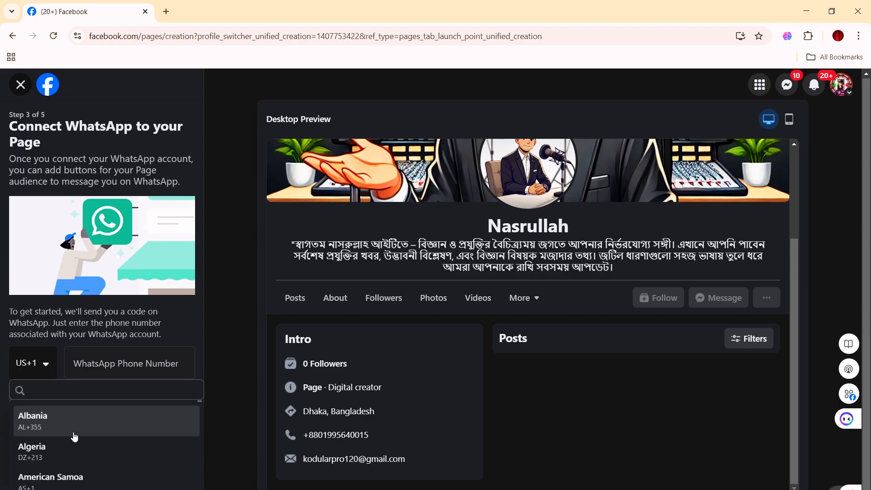
{"action": "scroll", "coordinate": [83, 461], "scroll_direction": "down", "scroll_amount": 3}
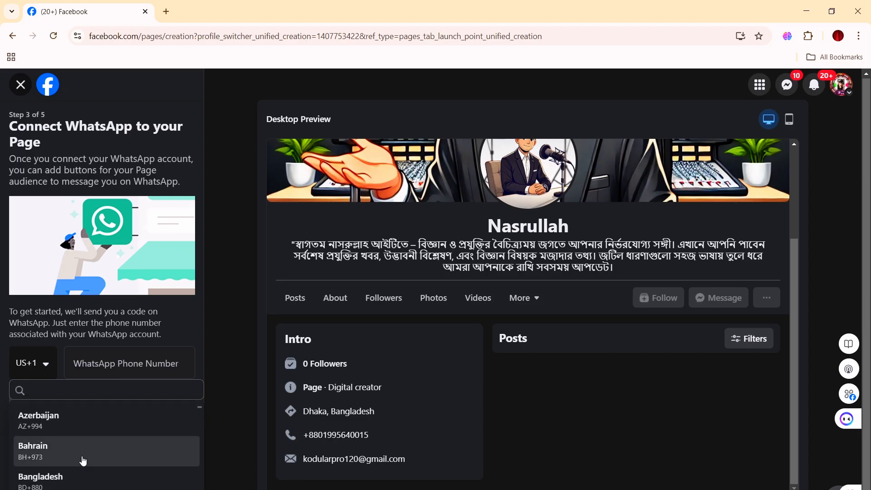
{"action": "left_click", "coordinate": [61, 484]}
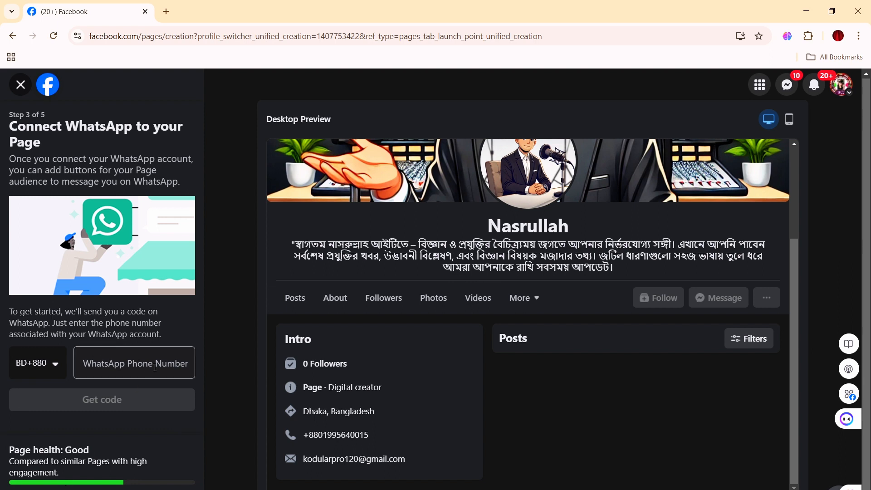
{"action": "left_click", "coordinate": [106, 359]}
{"action": "left_click", "coordinate": [152, 398]}
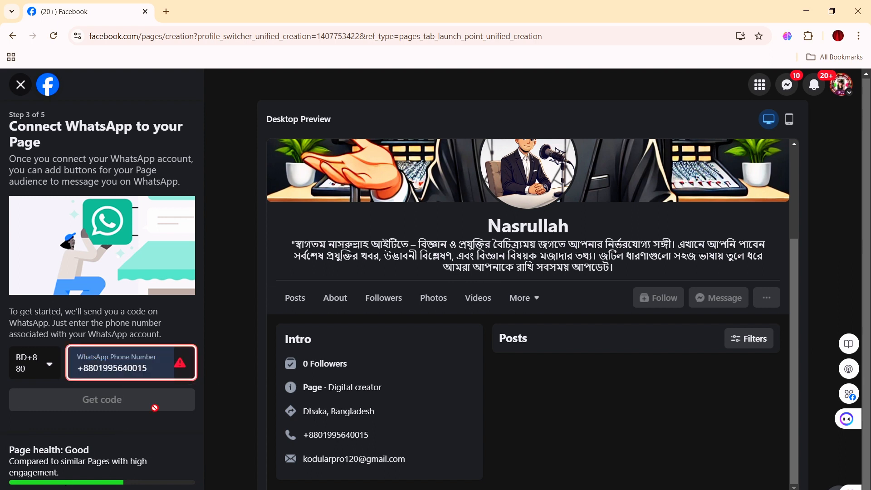
{"action": "left_click", "coordinate": [146, 374]}
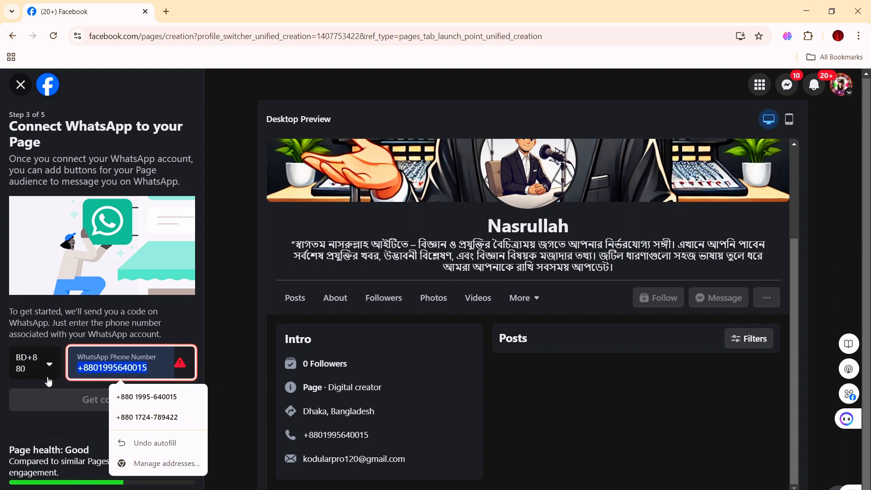
{"action": "key", "text": "BackSpace"}
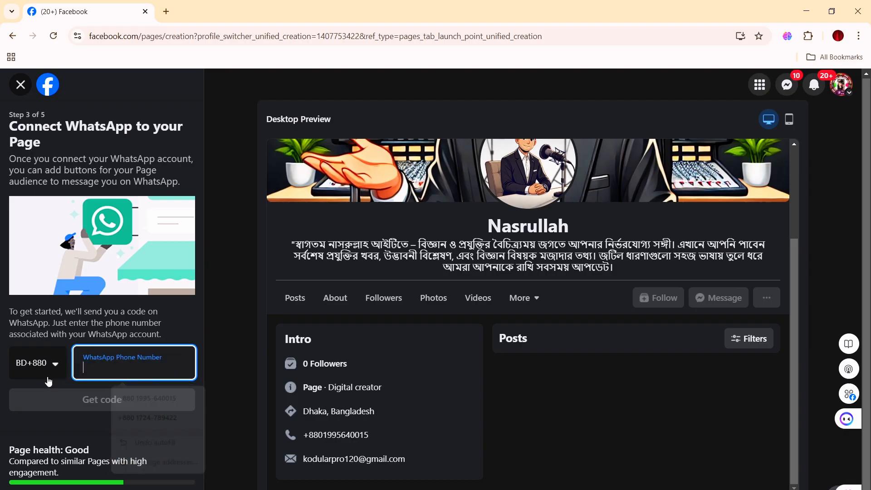
{"action": "left_click", "coordinate": [175, 438]}
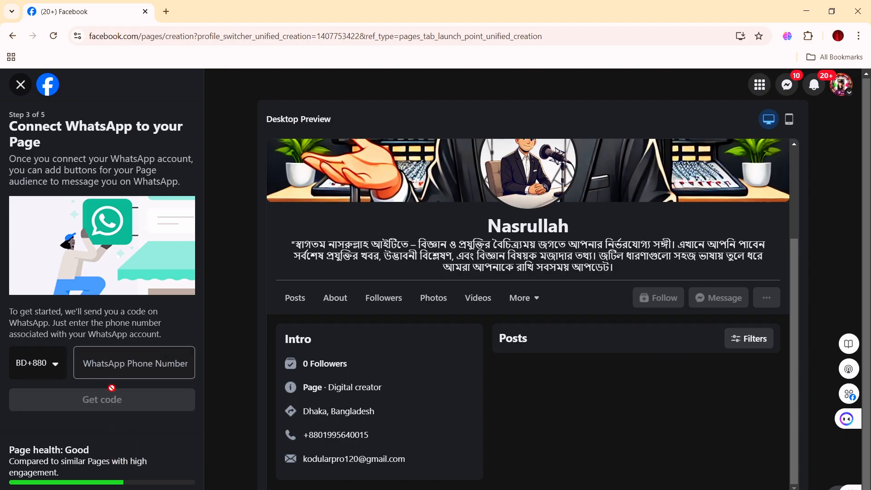
Fill in the WhatsApp phone number without its +88 prefix and proceed to the audience-building step
{"action": "left_click", "coordinate": [117, 366]}
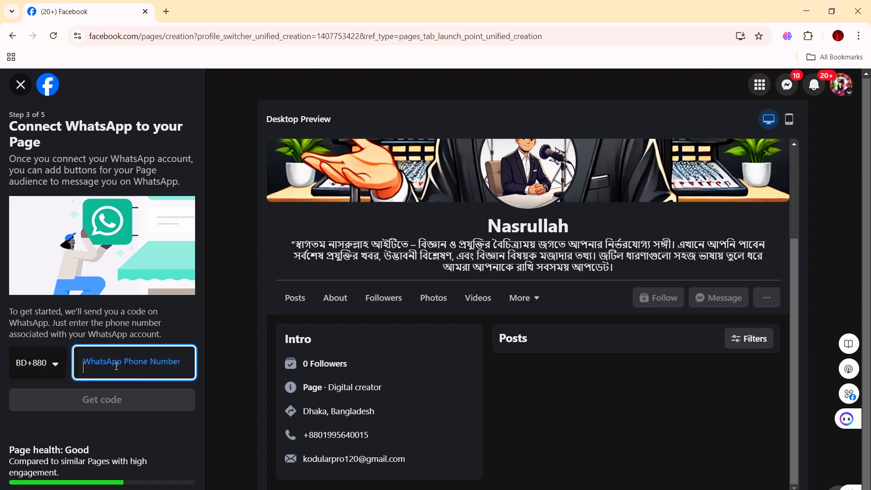
{"action": "key", "text": "Down"}
{"action": "key", "text": "Return"}
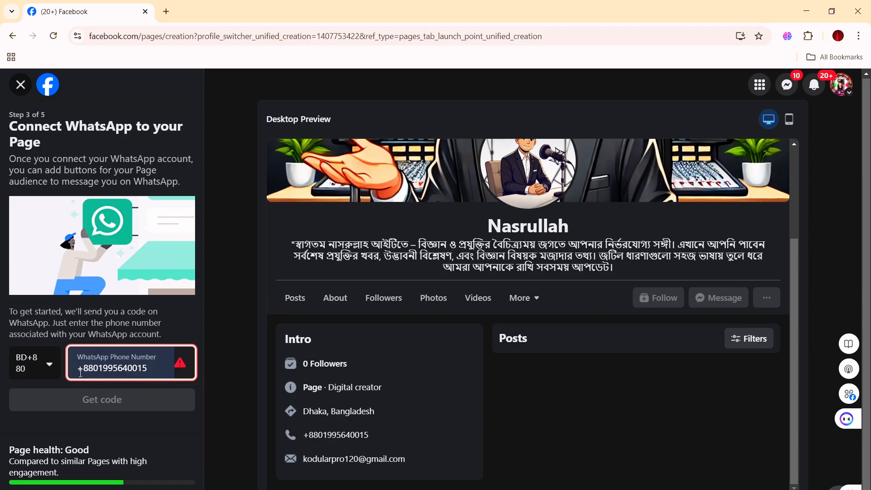
{"action": "double_click", "coordinate": [81, 372]}
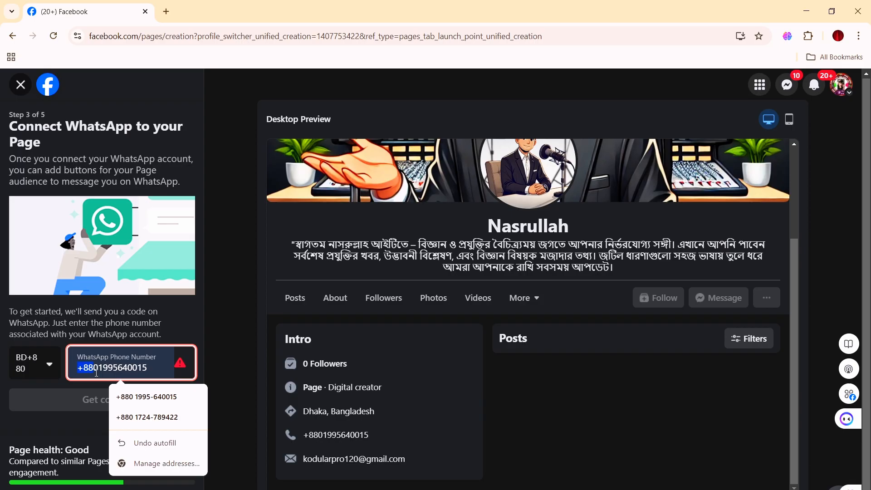
{"action": "key", "text": "BackSpace"}
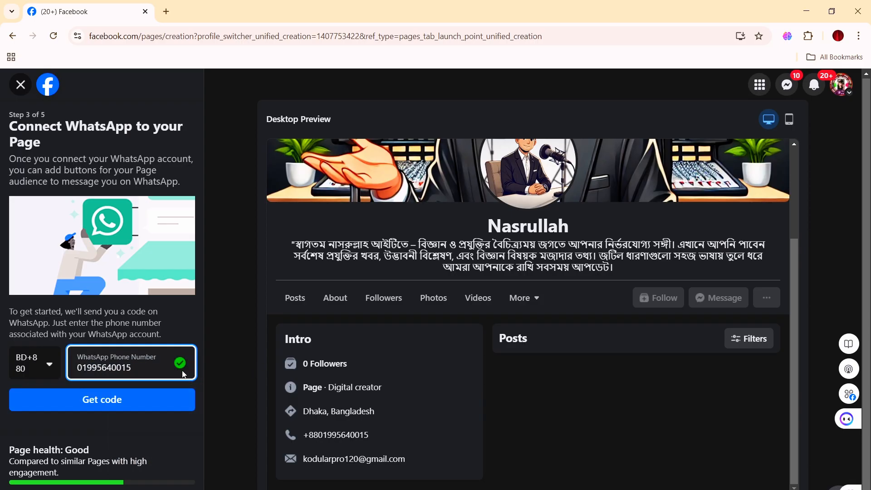
{"action": "left_click", "coordinate": [127, 416]}
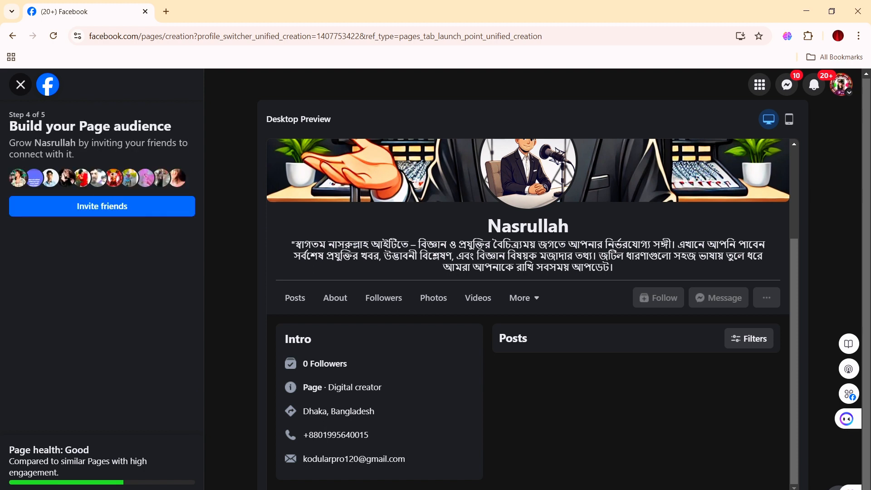
Open the friend invitations for the Page and select the first six friends in the list
{"action": "left_click", "coordinate": [91, 210]}
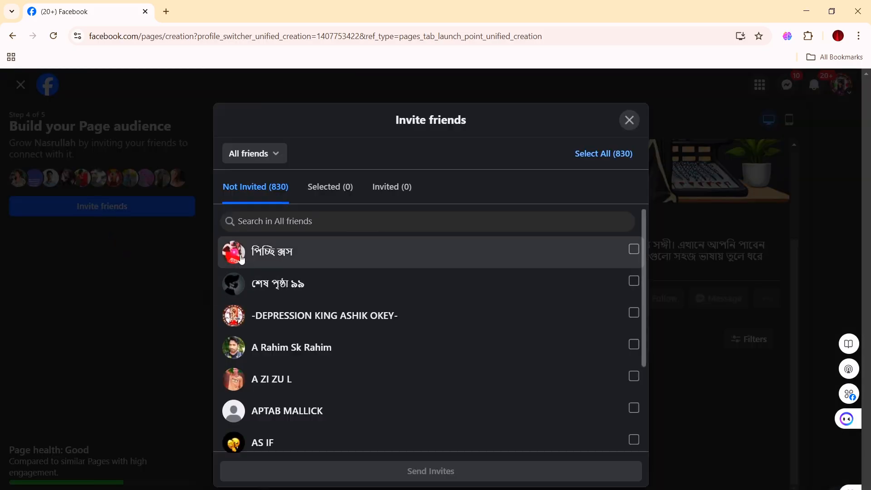
{"action": "left_click", "coordinate": [634, 249]}
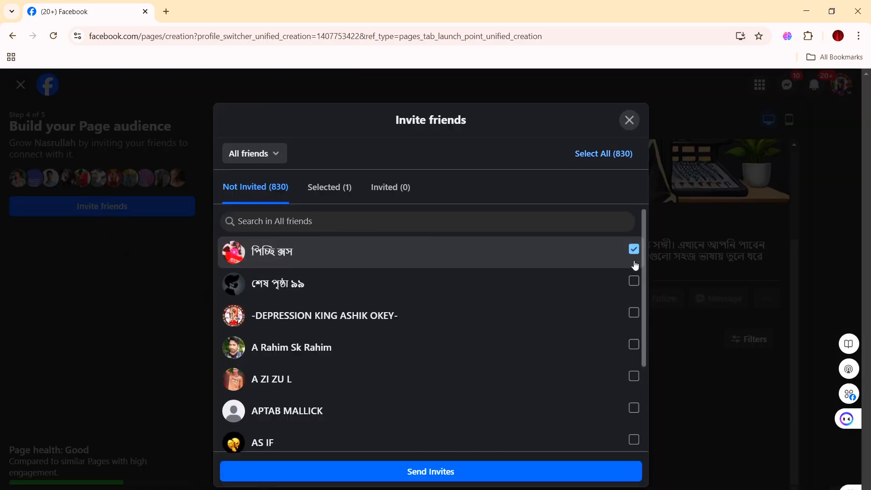
{"action": "left_click", "coordinate": [634, 281]}
{"action": "left_click", "coordinate": [634, 313]}
{"action": "left_click", "coordinate": [634, 345]}
{"action": "left_click", "coordinate": [633, 406]}
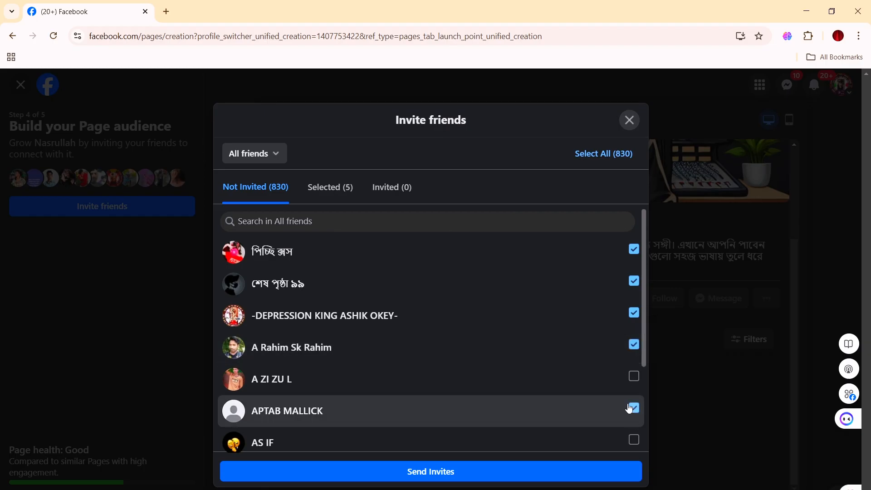
{"action": "left_click", "coordinate": [634, 377]}
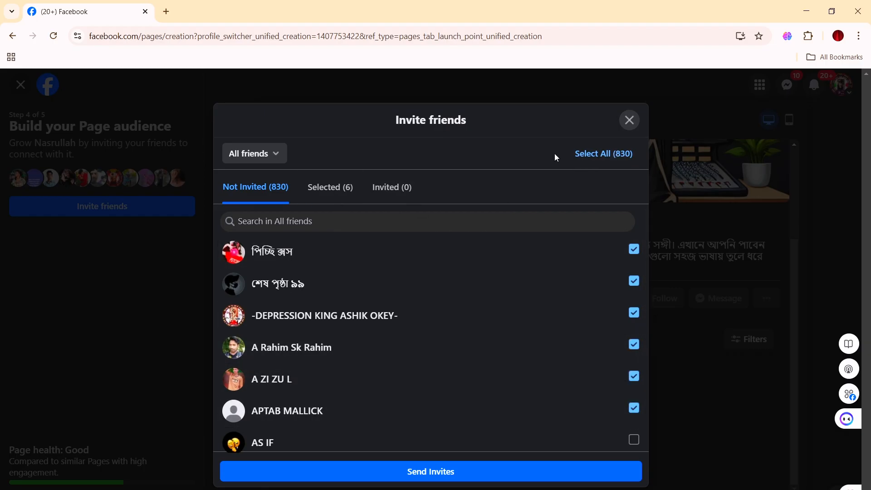
Select all friends at once, look through the selection and send them the Page invitations
{"action": "left_click", "coordinate": [600, 161]}
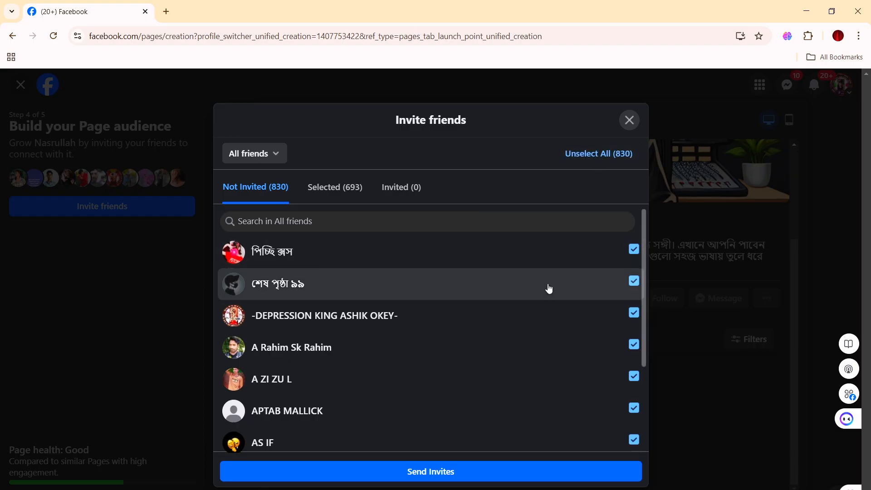
{"action": "scroll", "coordinate": [544, 302], "scroll_direction": "down", "scroll_amount": 3}
{"action": "scroll", "coordinate": [549, 308], "scroll_direction": "down", "scroll_amount": 7}
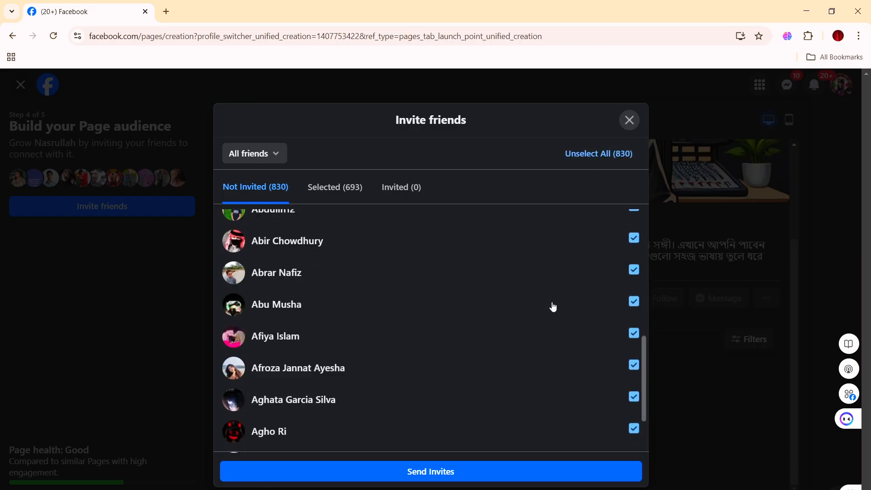
{"action": "scroll", "coordinate": [551, 305], "scroll_direction": "down", "scroll_amount": 3}
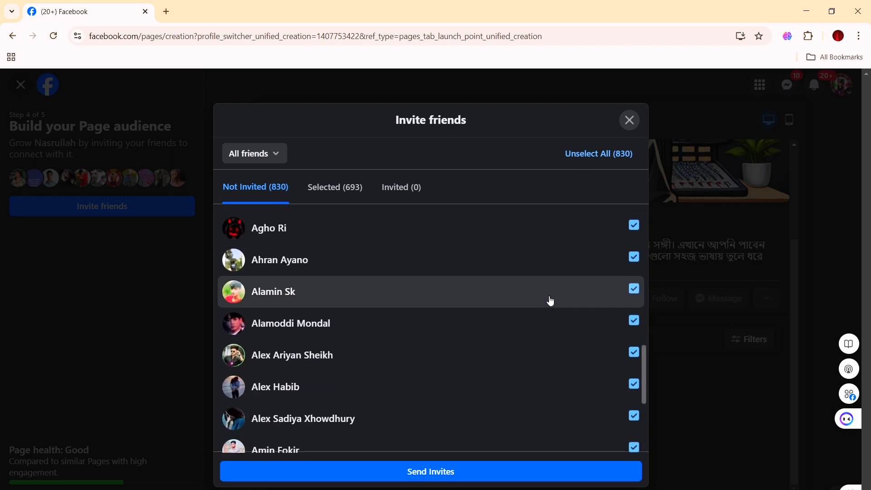
{"action": "left_click", "coordinate": [447, 477]}
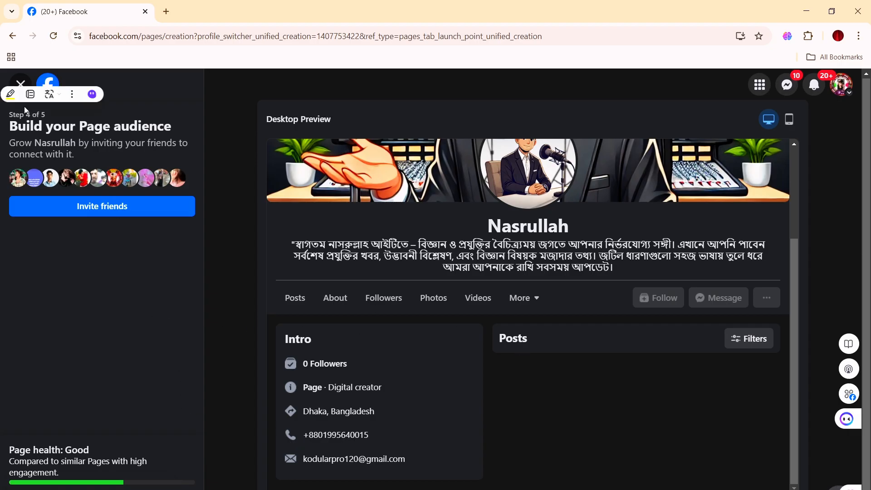
Exit the Page setup without finishing the remaining steps and go to the new Page
{"action": "left_click", "coordinate": [20, 84]}
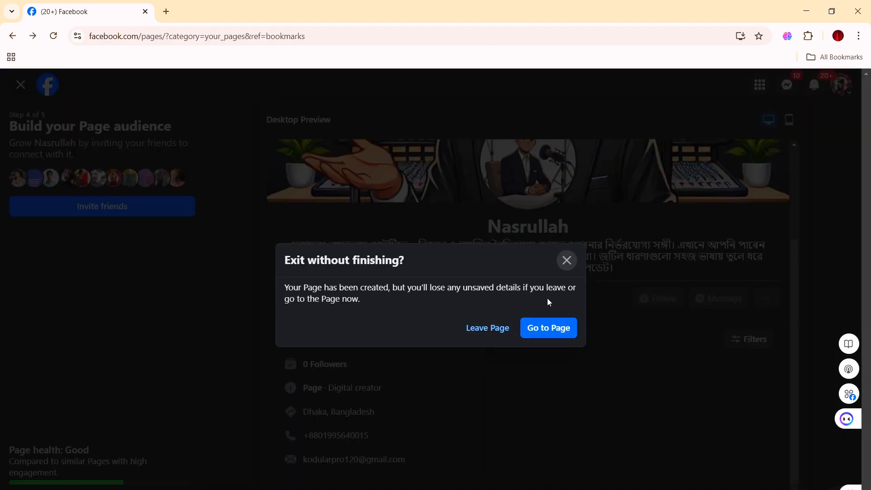
{"action": "left_click", "coordinate": [567, 260]}
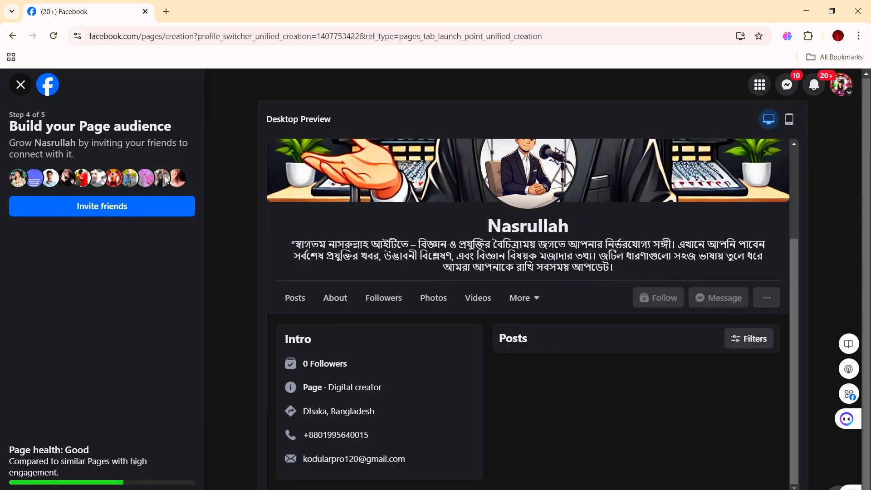
{"action": "left_click", "coordinate": [21, 85]}
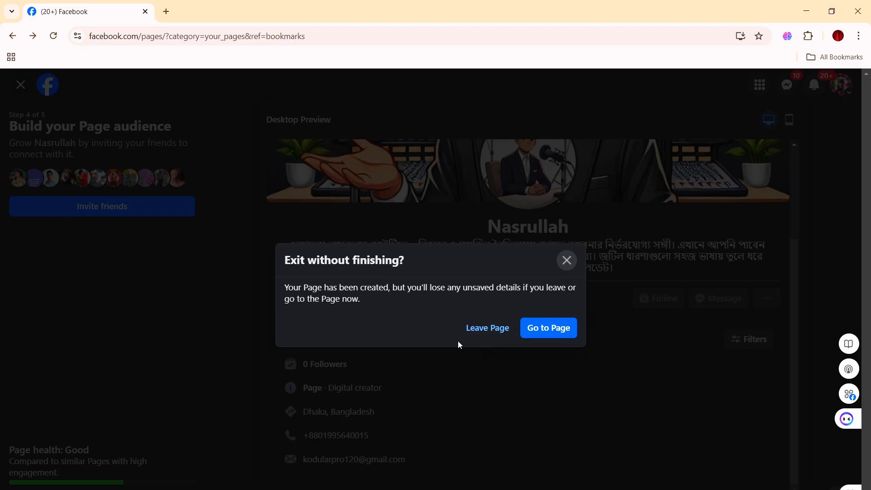
{"action": "left_click", "coordinate": [563, 332]}
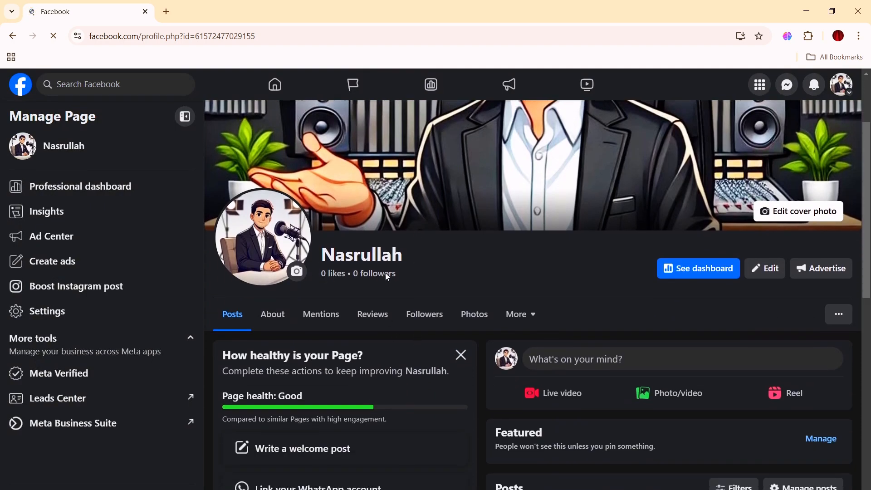
Decline the welcome tour and look over the new Page's health suggestions, intro details, photos and posts
{"action": "scroll", "coordinate": [388, 277], "scroll_direction": "down", "scroll_amount": 4}
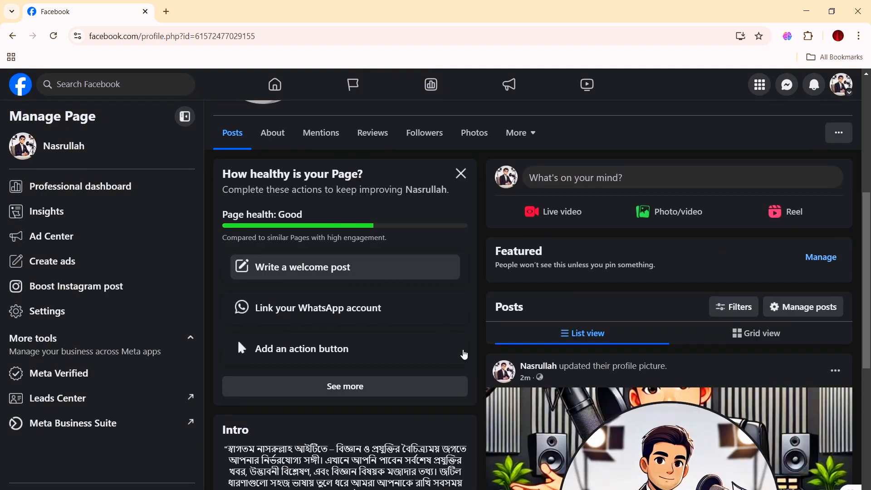
{"action": "scroll", "coordinate": [409, 356], "scroll_direction": "down", "scroll_amount": 8}
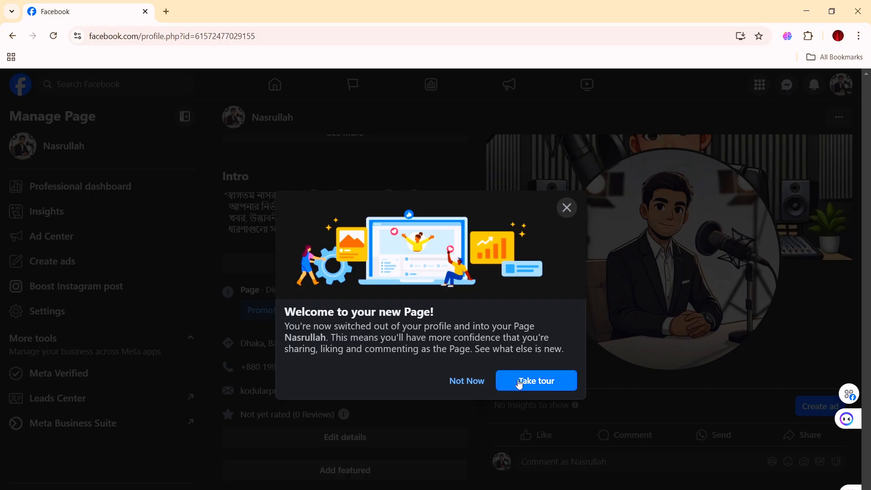
{"action": "left_click", "coordinate": [469, 382]}
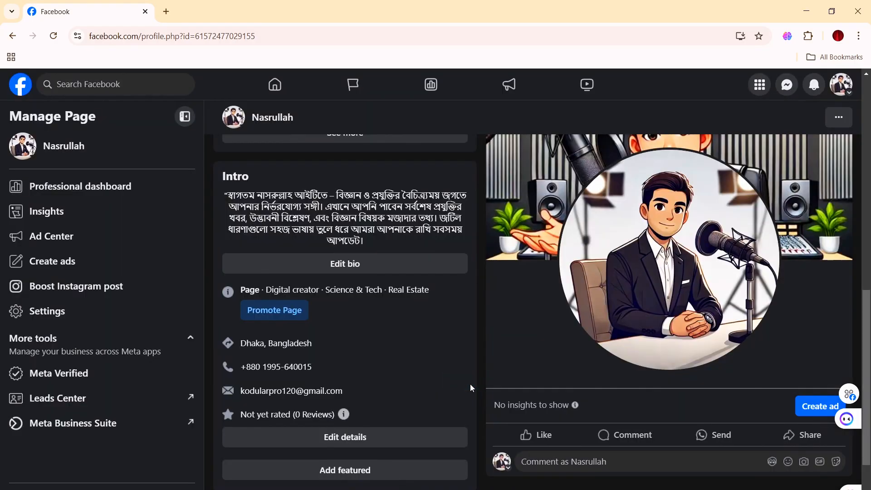
{"action": "scroll", "coordinate": [455, 367], "scroll_direction": "down", "scroll_amount": 3}
{"action": "scroll", "coordinate": [457, 368], "scroll_direction": "up", "scroll_amount": 4}
{"action": "scroll", "coordinate": [457, 368], "scroll_direction": "down", "scroll_amount": 4}
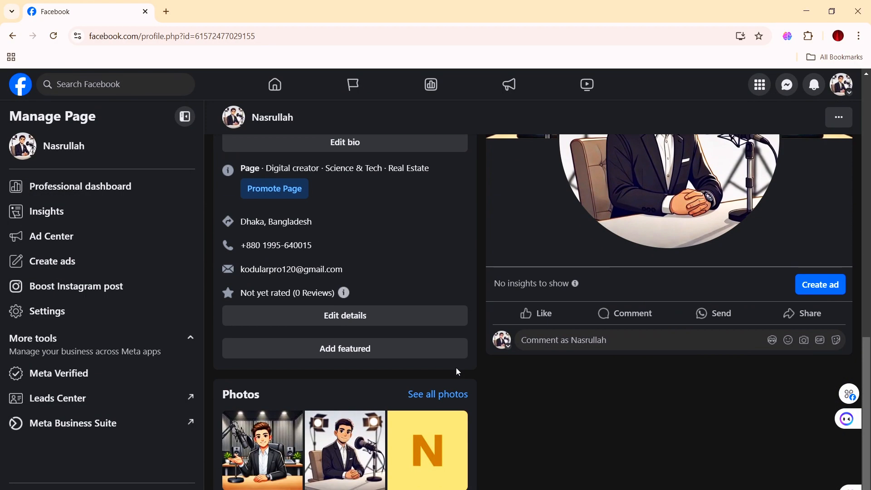
{"action": "scroll", "coordinate": [456, 368], "scroll_direction": "up", "scroll_amount": 6}
{"action": "scroll", "coordinate": [456, 369], "scroll_direction": "up", "scroll_amount": 6}
{"action": "scroll", "coordinate": [457, 370], "scroll_direction": "down", "scroll_amount": 3}
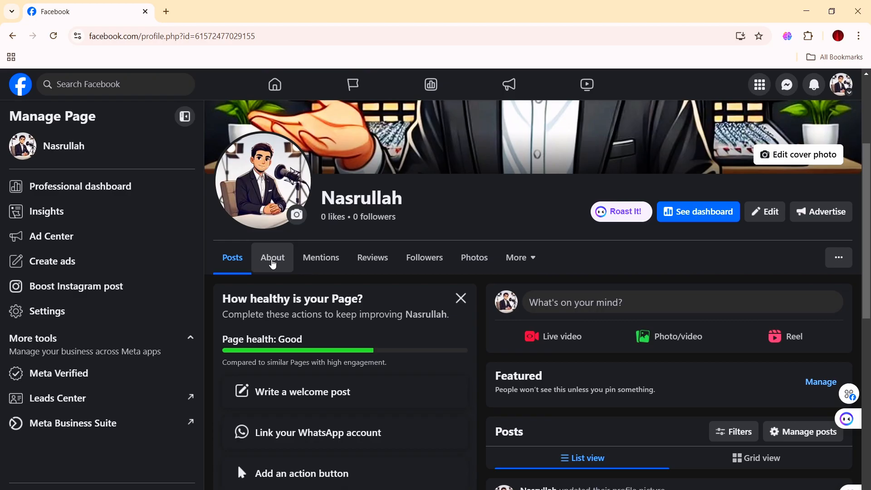
Examine the Page's About information, including categories, contact info, website links, basic info and photos
{"action": "left_click", "coordinate": [273, 261]}
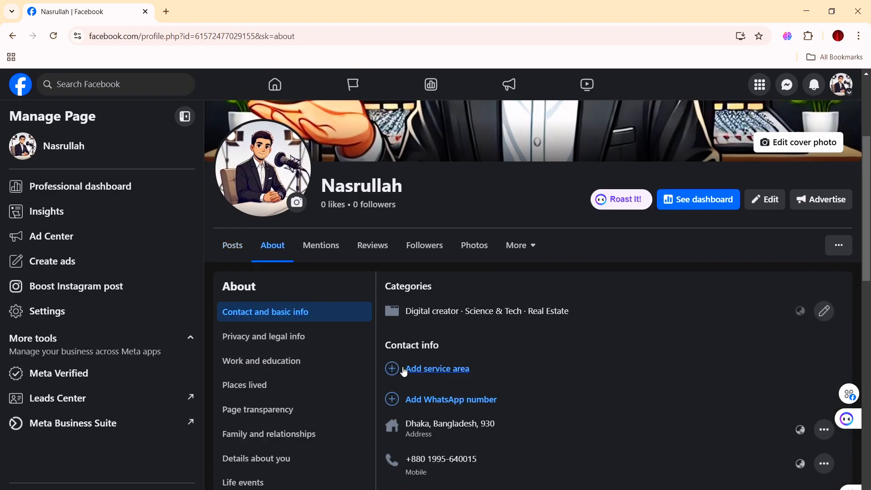
{"action": "scroll", "coordinate": [417, 411], "scroll_direction": "down", "scroll_amount": 1}
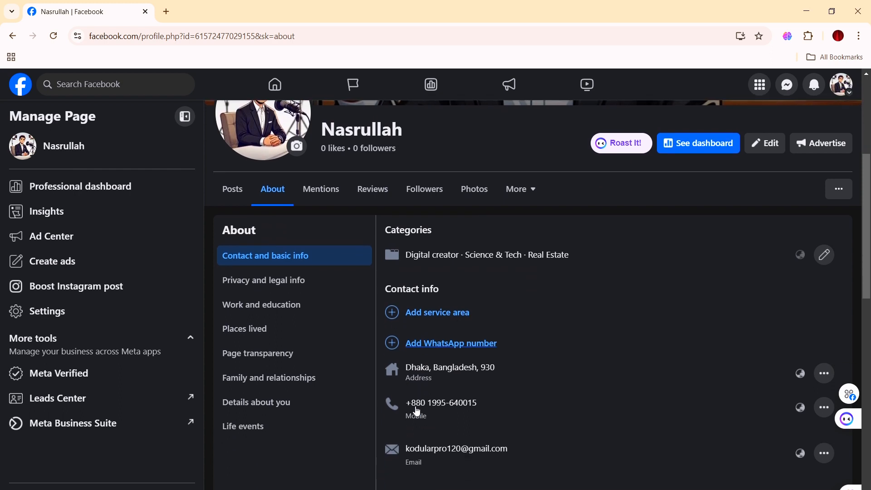
{"action": "scroll", "coordinate": [417, 410], "scroll_direction": "down", "scroll_amount": 2}
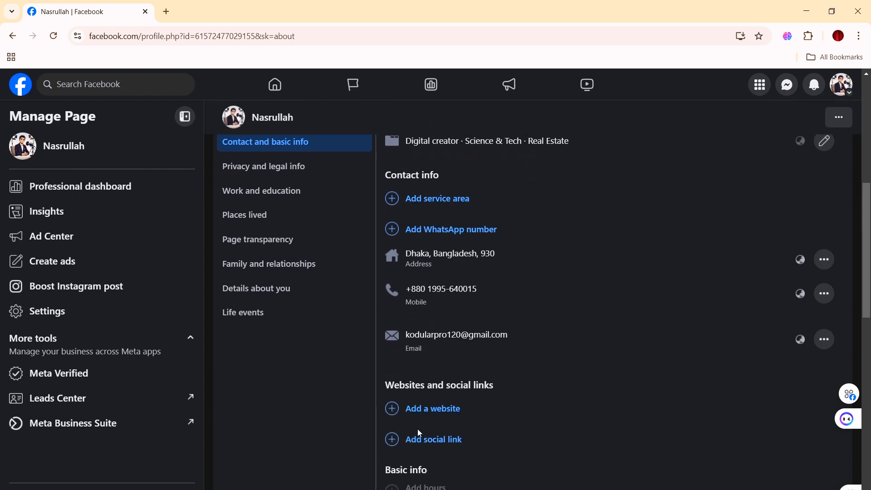
{"action": "scroll", "coordinate": [418, 432], "scroll_direction": "down", "scroll_amount": 4}
{"action": "scroll", "coordinate": [421, 437], "scroll_direction": "down", "scroll_amount": 1}
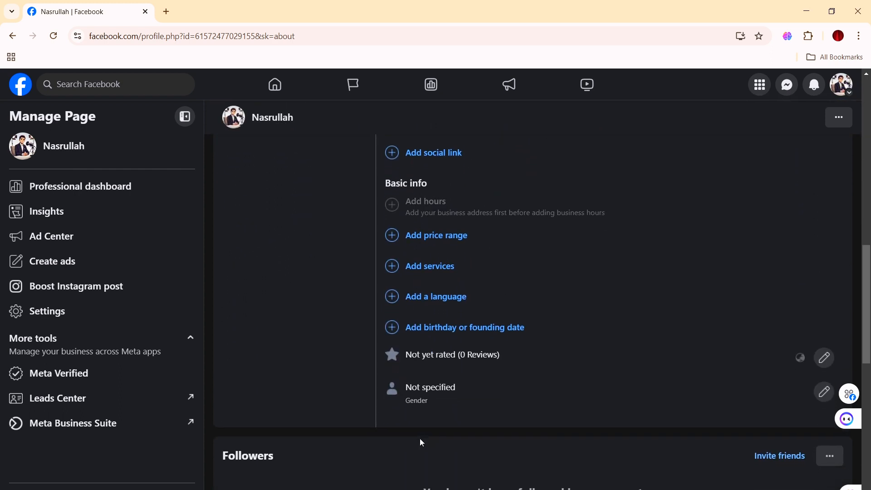
{"action": "scroll", "coordinate": [420, 438], "scroll_direction": "down", "scroll_amount": 7}
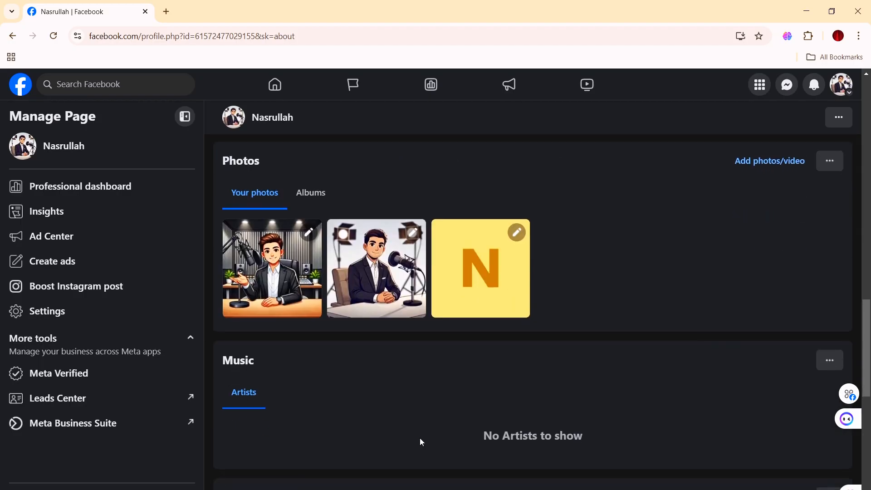
{"action": "scroll", "coordinate": [420, 437], "scroll_direction": "up", "scroll_amount": 15}
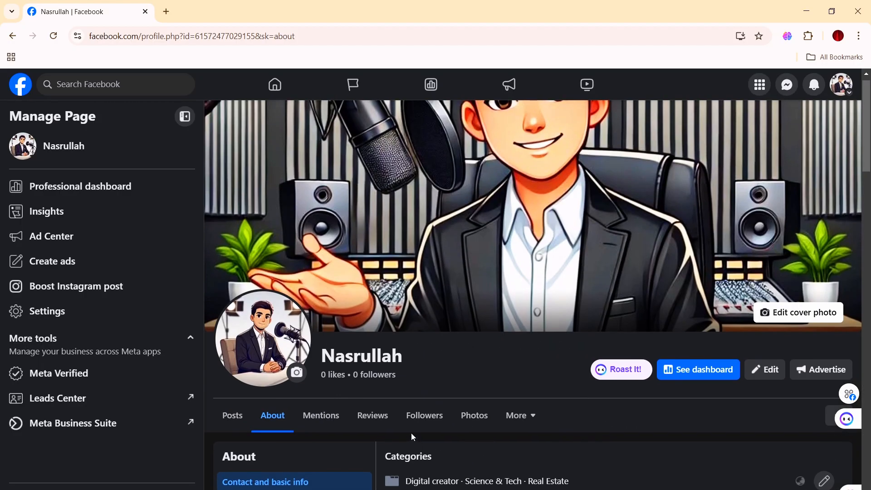
Go to the Page's posts and start a new photo/video post with the text "wellcome"
{"action": "scroll", "coordinate": [411, 433], "scroll_direction": "down", "scroll_amount": 1}
{"action": "left_click", "coordinate": [235, 363]}
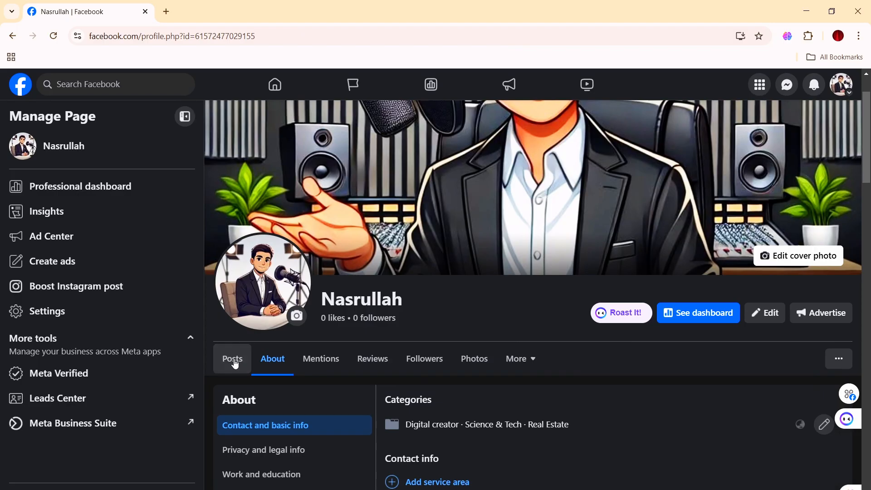
{"action": "scroll", "coordinate": [385, 351], "scroll_direction": "down", "scroll_amount": 1}
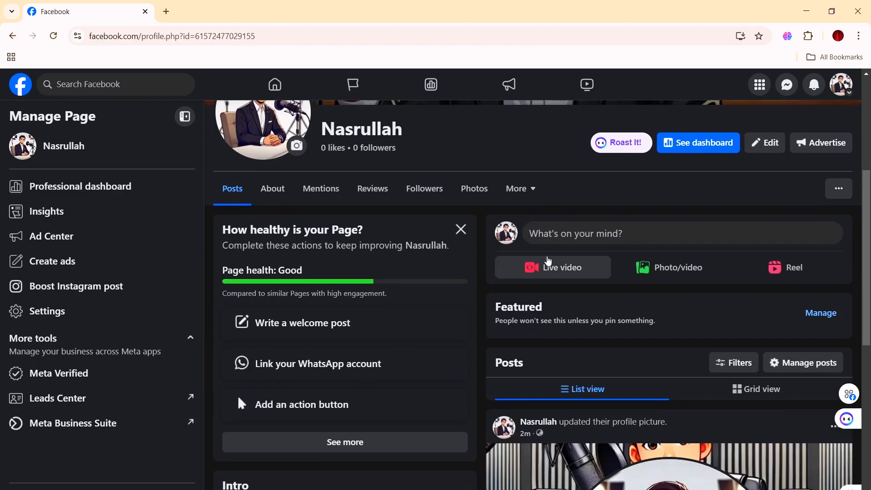
{"action": "left_click", "coordinate": [565, 233]}
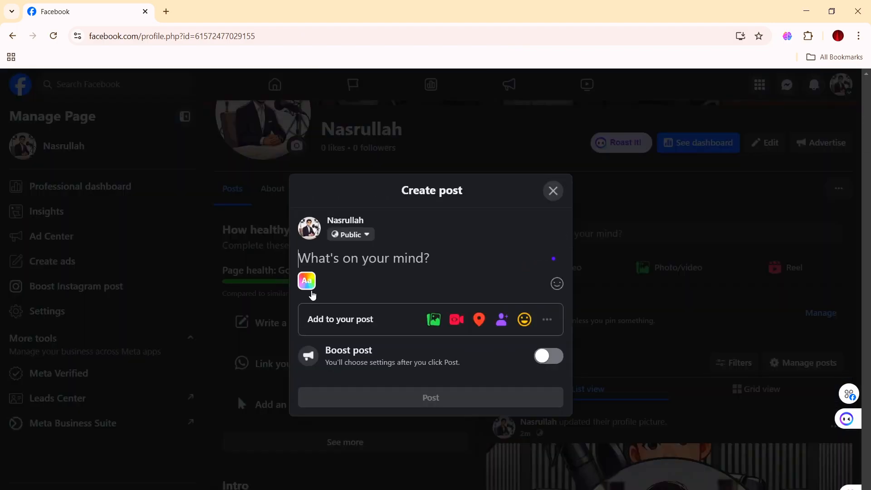
{"action": "left_click", "coordinate": [549, 189]}
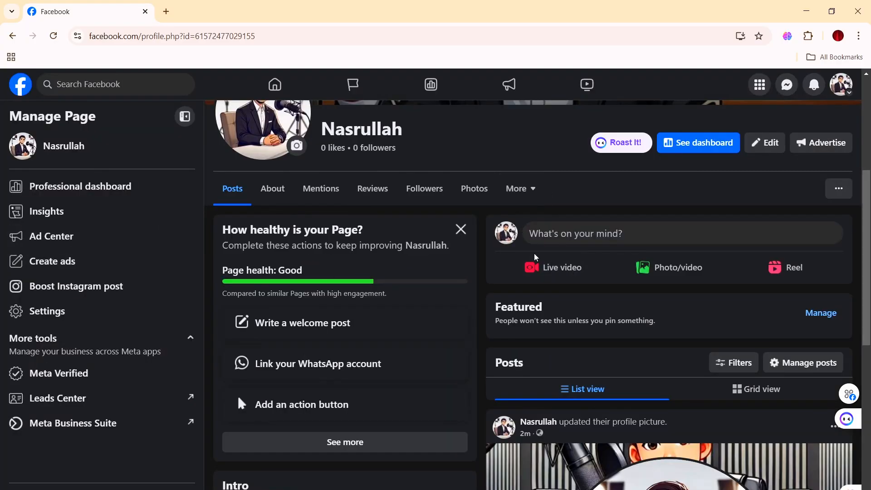
{"action": "scroll", "coordinate": [536, 258], "scroll_direction": "up", "scroll_amount": 1}
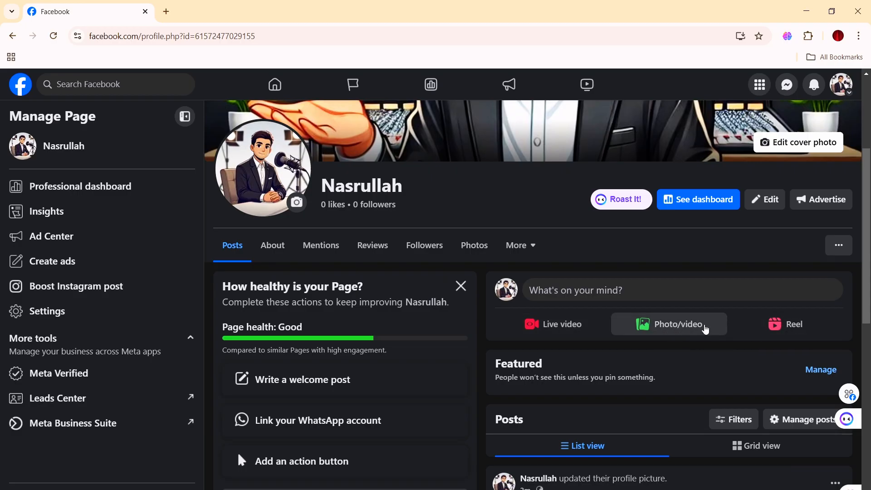
{"action": "left_click", "coordinate": [689, 326]}
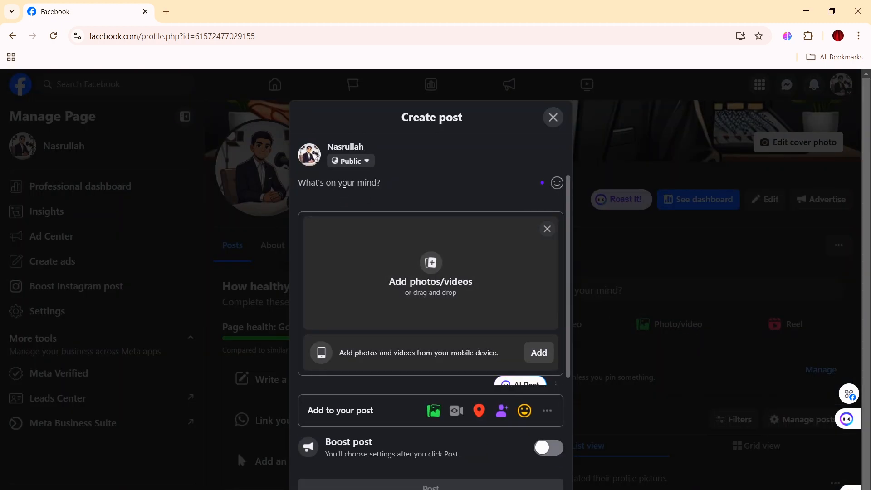
{"action": "type", "text": "wellcome"}
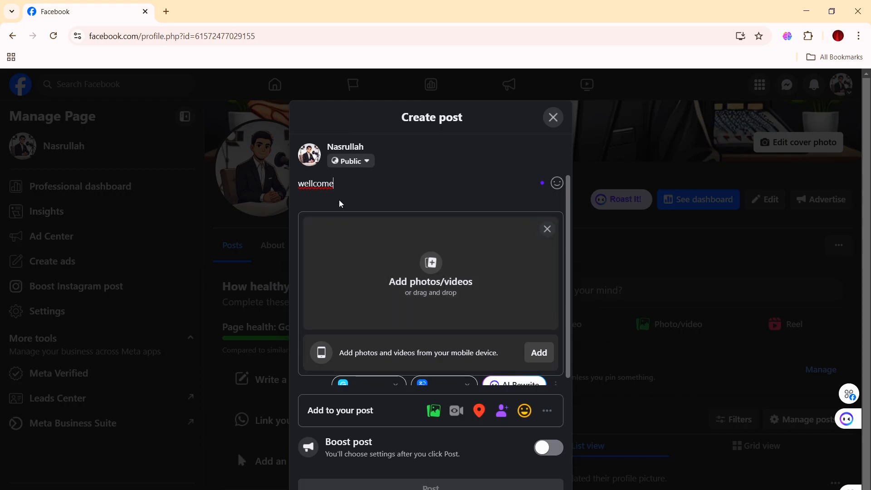
Add the image "DALL-E 2025-01-07 17.42.08" from the Downloads subfolder to the post
{"action": "scroll", "coordinate": [415, 273], "scroll_direction": "down", "scroll_amount": 1}
{"action": "left_click", "coordinate": [419, 260]}
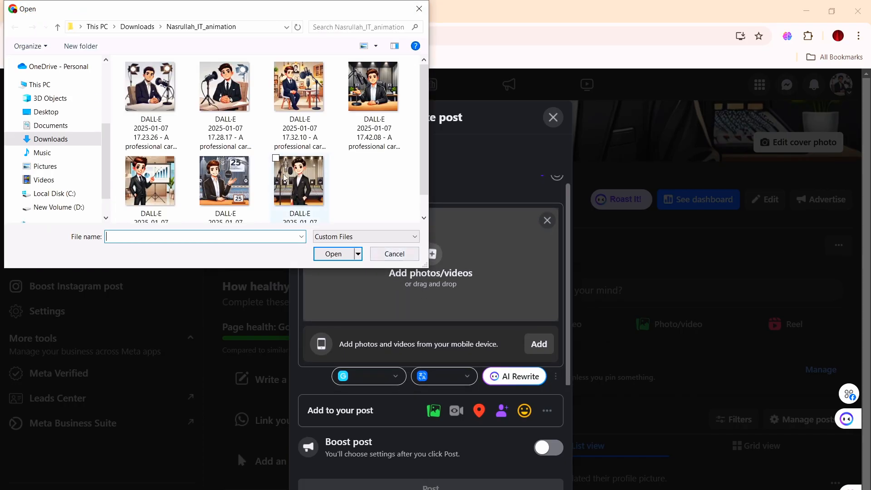
{"action": "left_click", "coordinate": [374, 87]}
{"action": "left_click", "coordinate": [334, 254]}
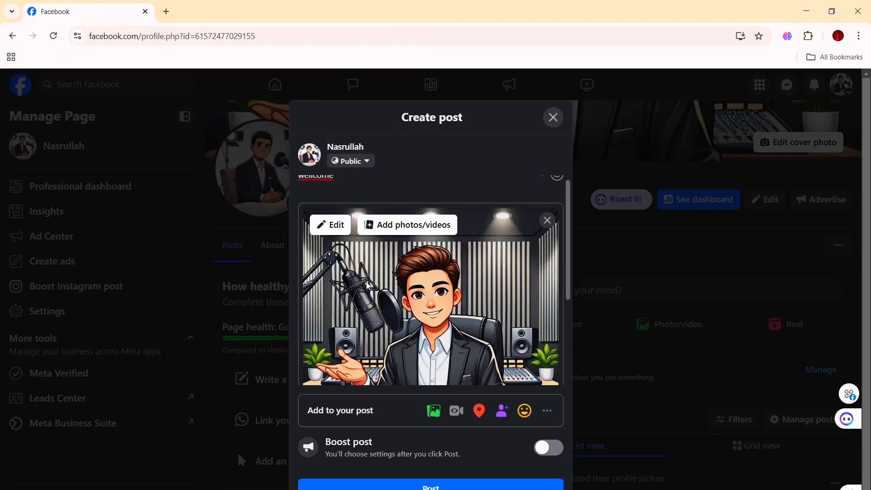
Crop the strip with the ceiling lights off the upper edge of the attached photo, save it and publish the post
{"action": "scroll", "coordinate": [422, 338], "scroll_direction": "up", "scroll_amount": 1}
{"action": "scroll", "coordinate": [420, 336], "scroll_direction": "down", "scroll_amount": 3}
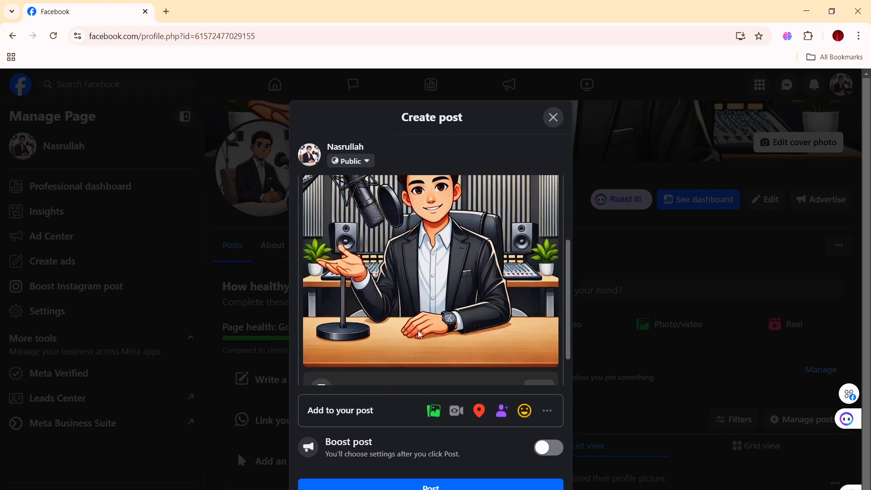
{"action": "scroll", "coordinate": [410, 321], "scroll_direction": "down", "scroll_amount": 2}
{"action": "scroll", "coordinate": [410, 321], "scroll_direction": "up", "scroll_amount": 5}
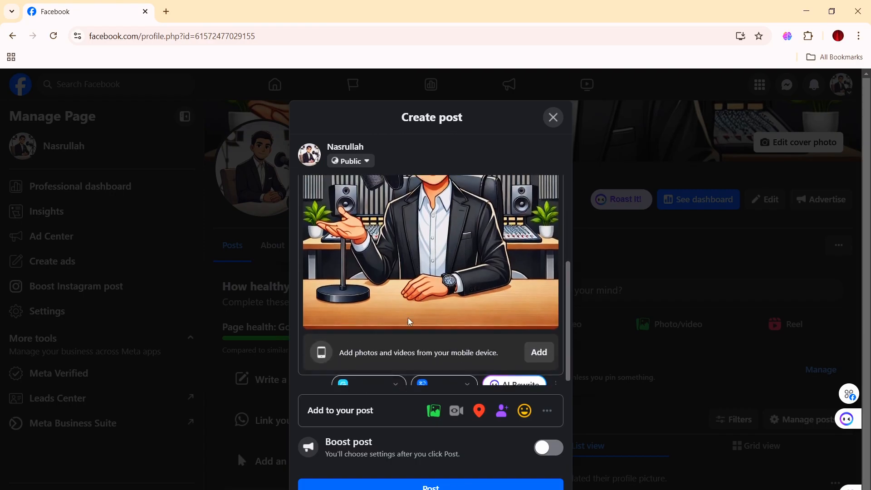
{"action": "scroll", "coordinate": [411, 336], "scroll_direction": "down", "scroll_amount": 3}
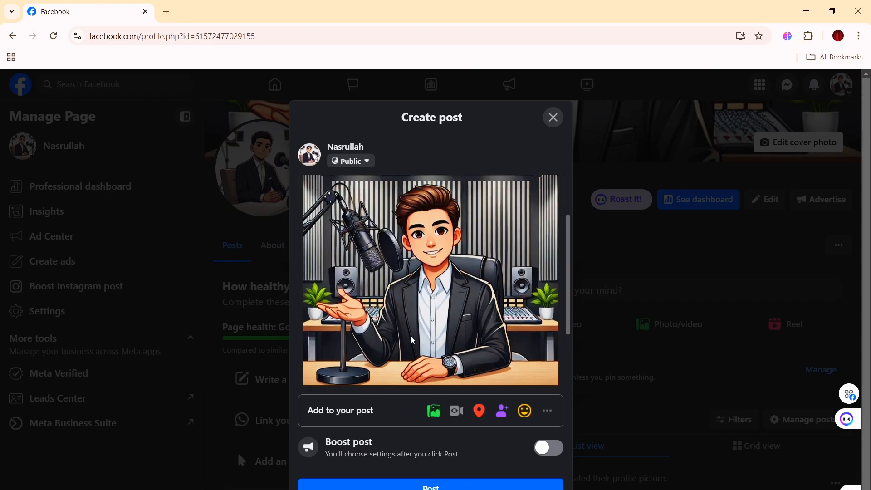
{"action": "scroll", "coordinate": [411, 338], "scroll_direction": "up", "scroll_amount": 2}
{"action": "scroll", "coordinate": [510, 321], "scroll_direction": "up", "scroll_amount": 1}
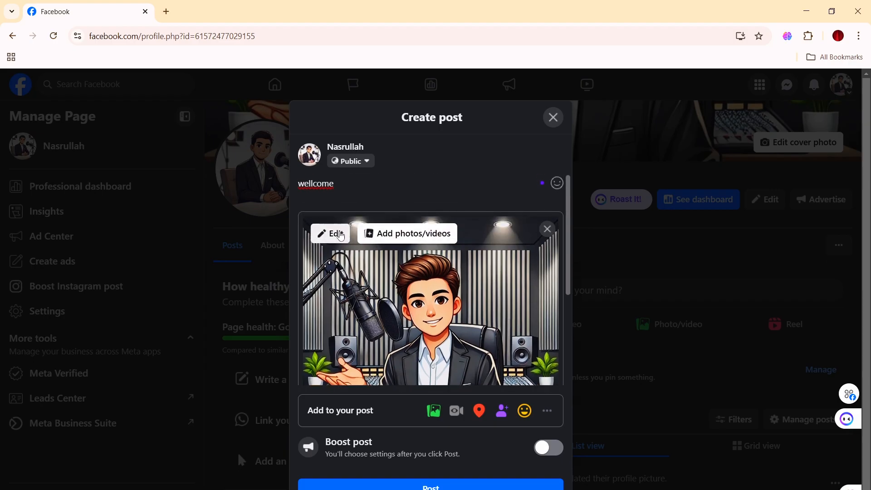
{"action": "left_click", "coordinate": [331, 233]}
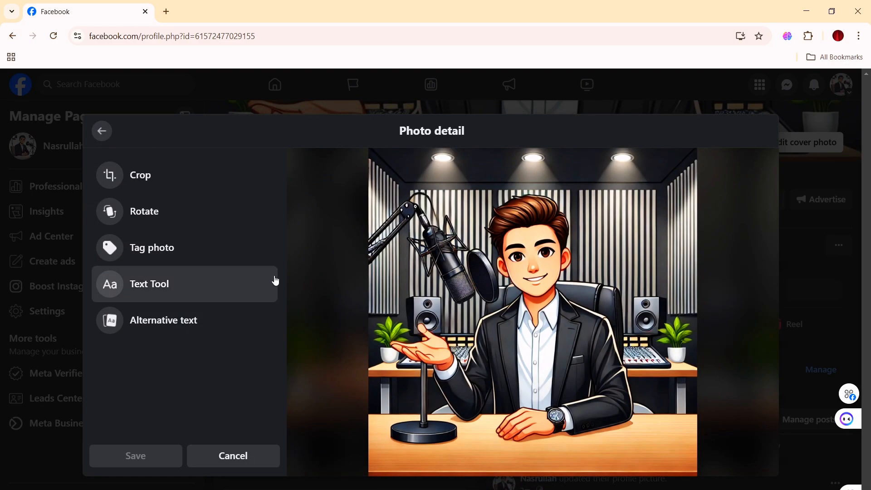
{"action": "left_click", "coordinate": [148, 183]}
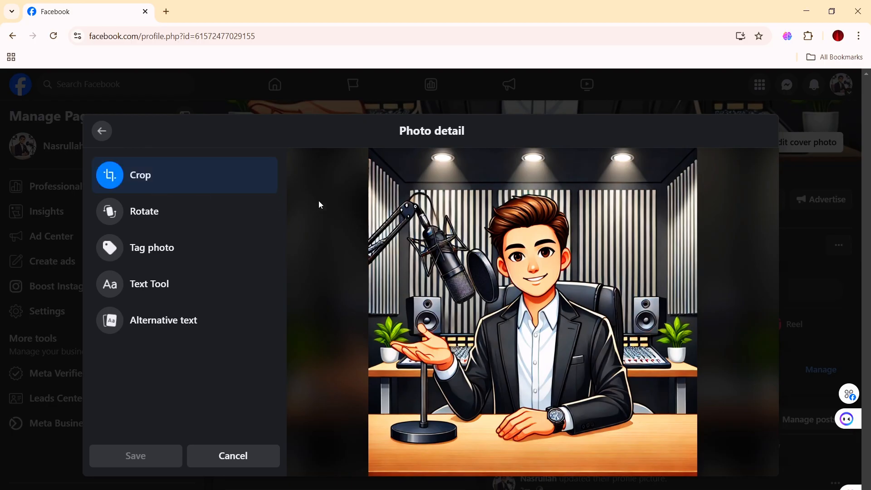
{"action": "left_click_drag", "start_coordinate": [368, 150], "coordinate": [362, 190]}
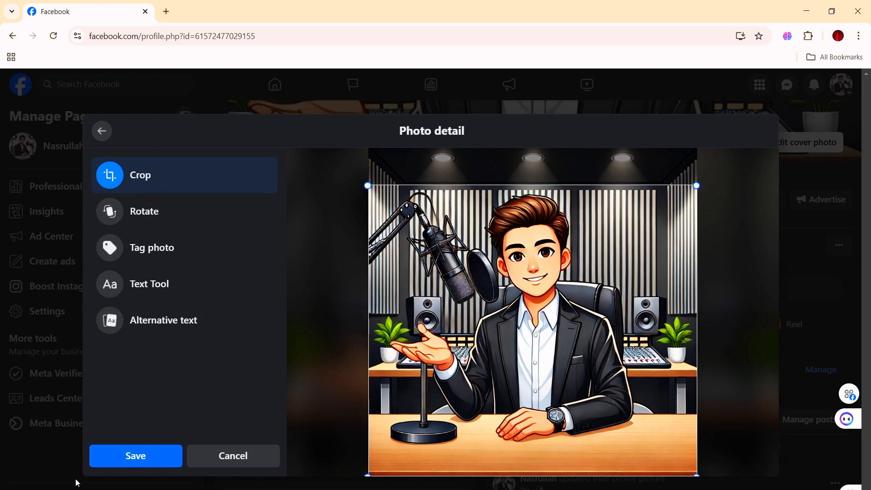
{"action": "left_click", "coordinate": [140, 461]}
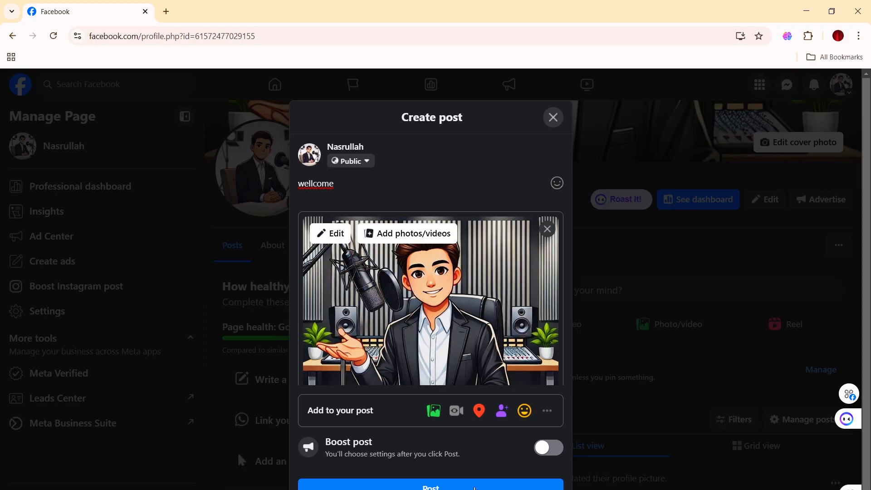
{"action": "left_click", "coordinate": [475, 487]}
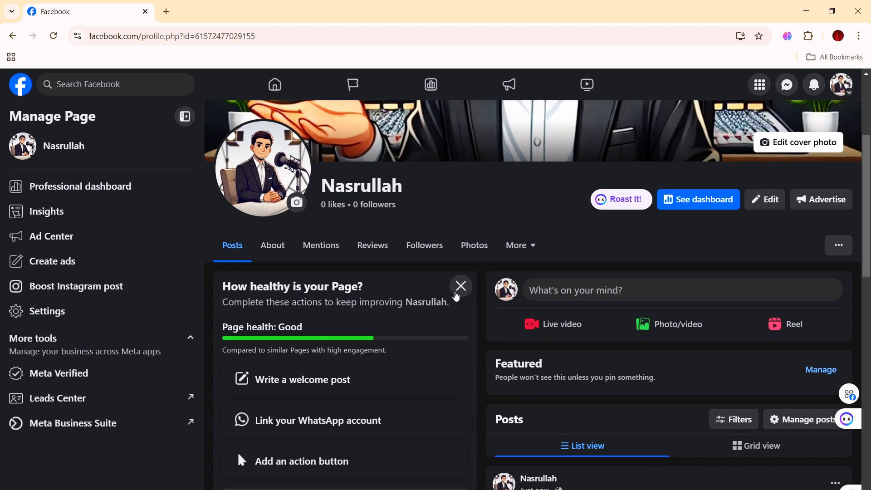
Examine the newly published post in the Page's feed, along with the intro details, photos and earlier profile picture post
{"action": "scroll", "coordinate": [518, 395], "scroll_direction": "down", "scroll_amount": 4}
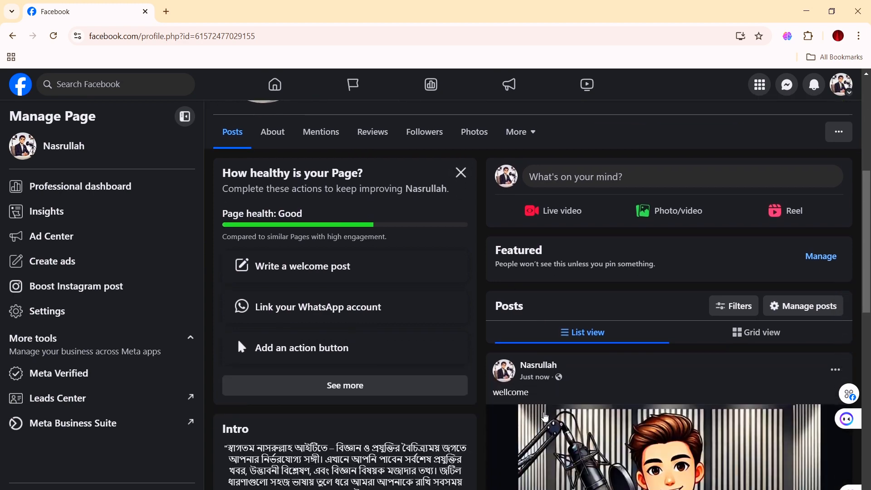
{"action": "scroll", "coordinate": [530, 389], "scroll_direction": "down", "scroll_amount": 3}
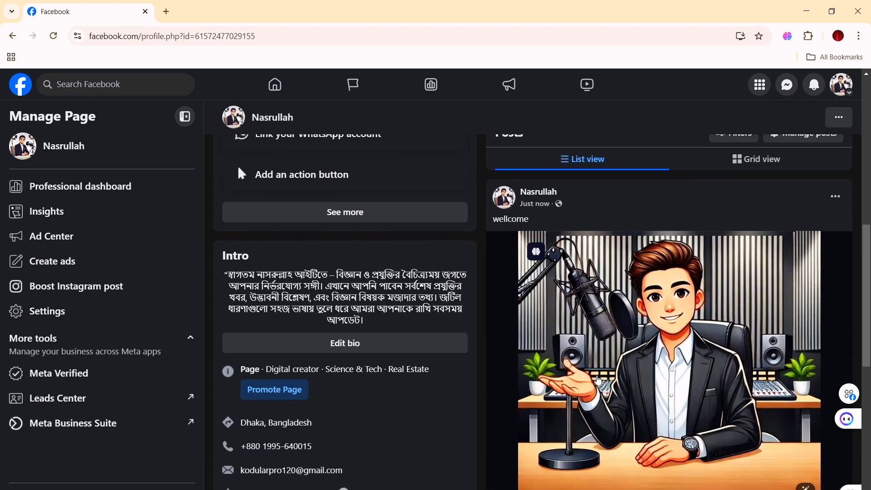
{"action": "scroll", "coordinate": [606, 398], "scroll_direction": "down", "scroll_amount": 1}
{"action": "scroll", "coordinate": [600, 417], "scroll_direction": "down", "scroll_amount": 1}
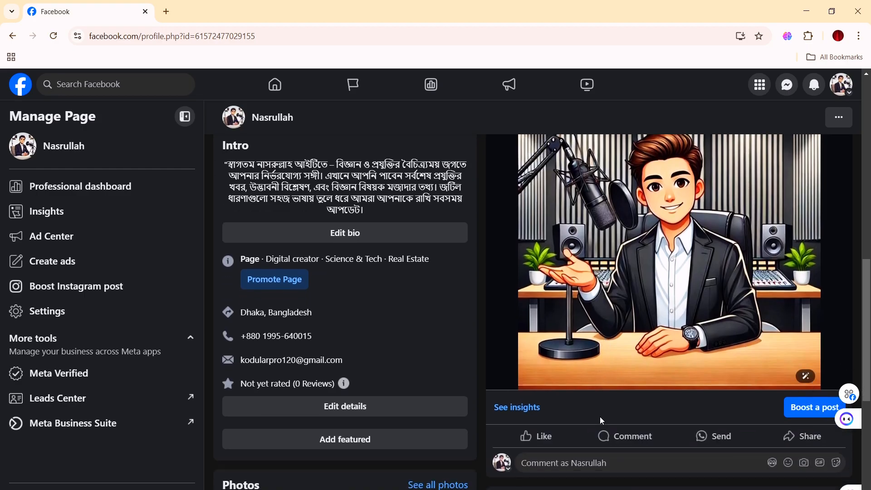
{"action": "scroll", "coordinate": [600, 418], "scroll_direction": "down", "scroll_amount": 4}
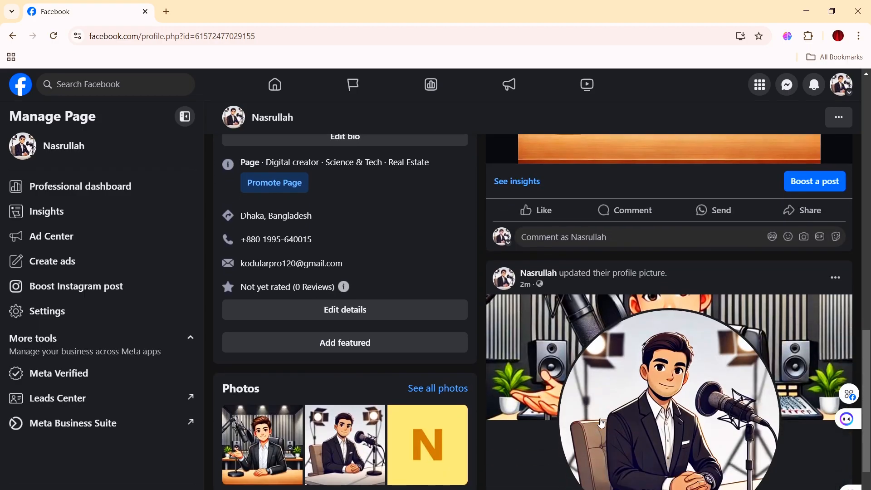
{"action": "scroll", "coordinate": [526, 412], "scroll_direction": "up", "scroll_amount": 3}
{"action": "scroll", "coordinate": [526, 412], "scroll_direction": "up", "scroll_amount": 1}
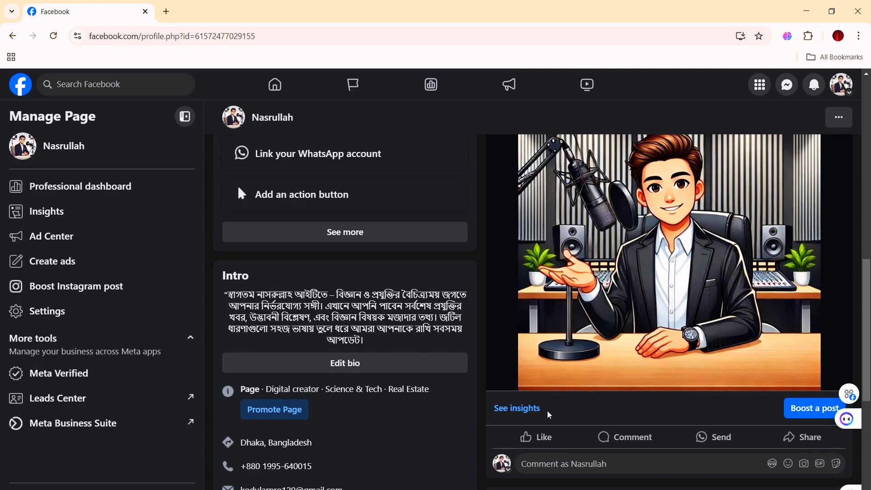
{"action": "scroll", "coordinate": [549, 415], "scroll_direction": "up", "scroll_amount": 3}
{"action": "scroll", "coordinate": [549, 415], "scroll_direction": "up", "scroll_amount": 3}
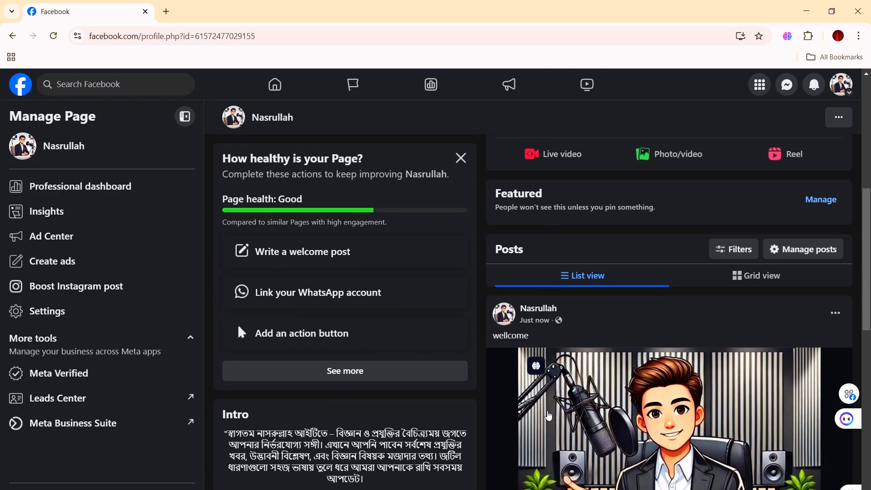